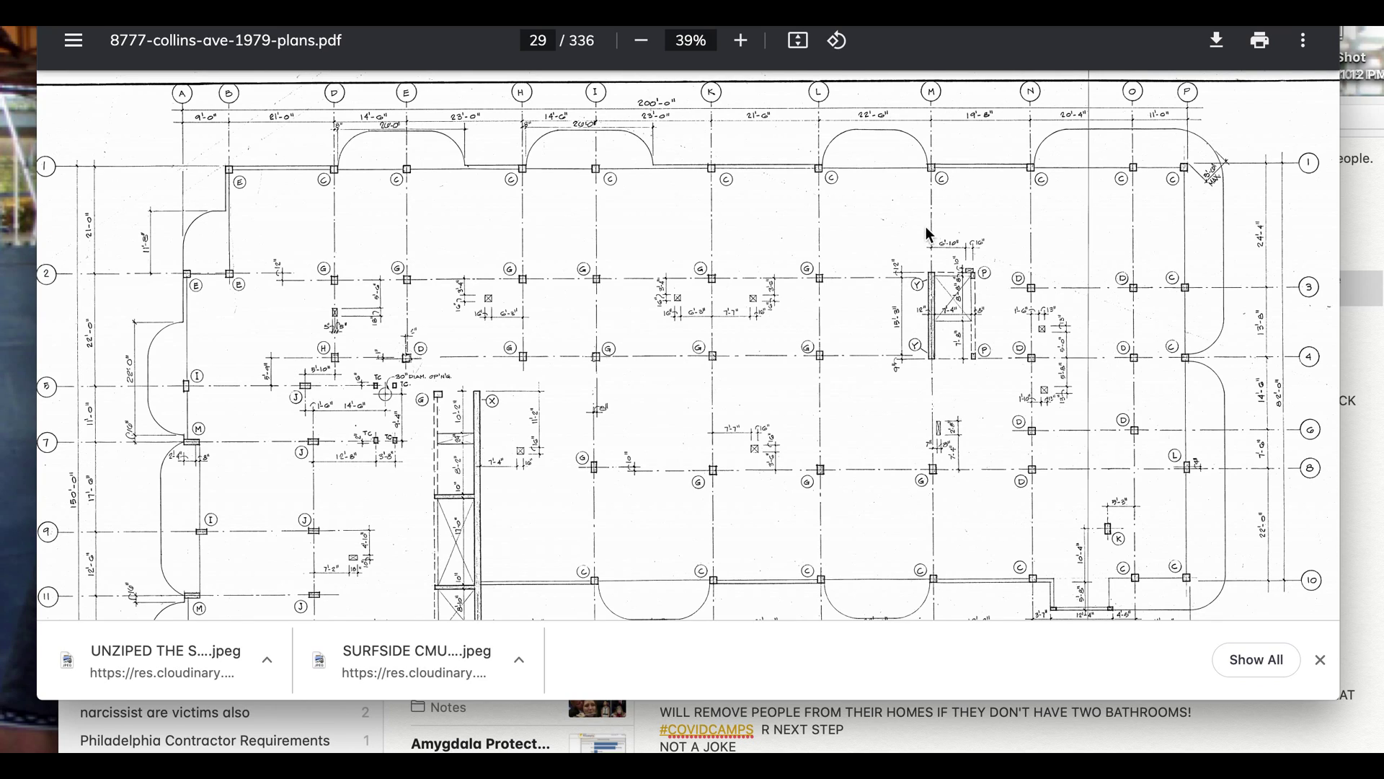
{"action": "scroll", "coordinate": [798, 435], "scroll_direction": "down", "scroll_amount": 2}
{"action": "scroll", "coordinate": [799, 432], "scroll_direction": "down", "scroll_amount": 2}
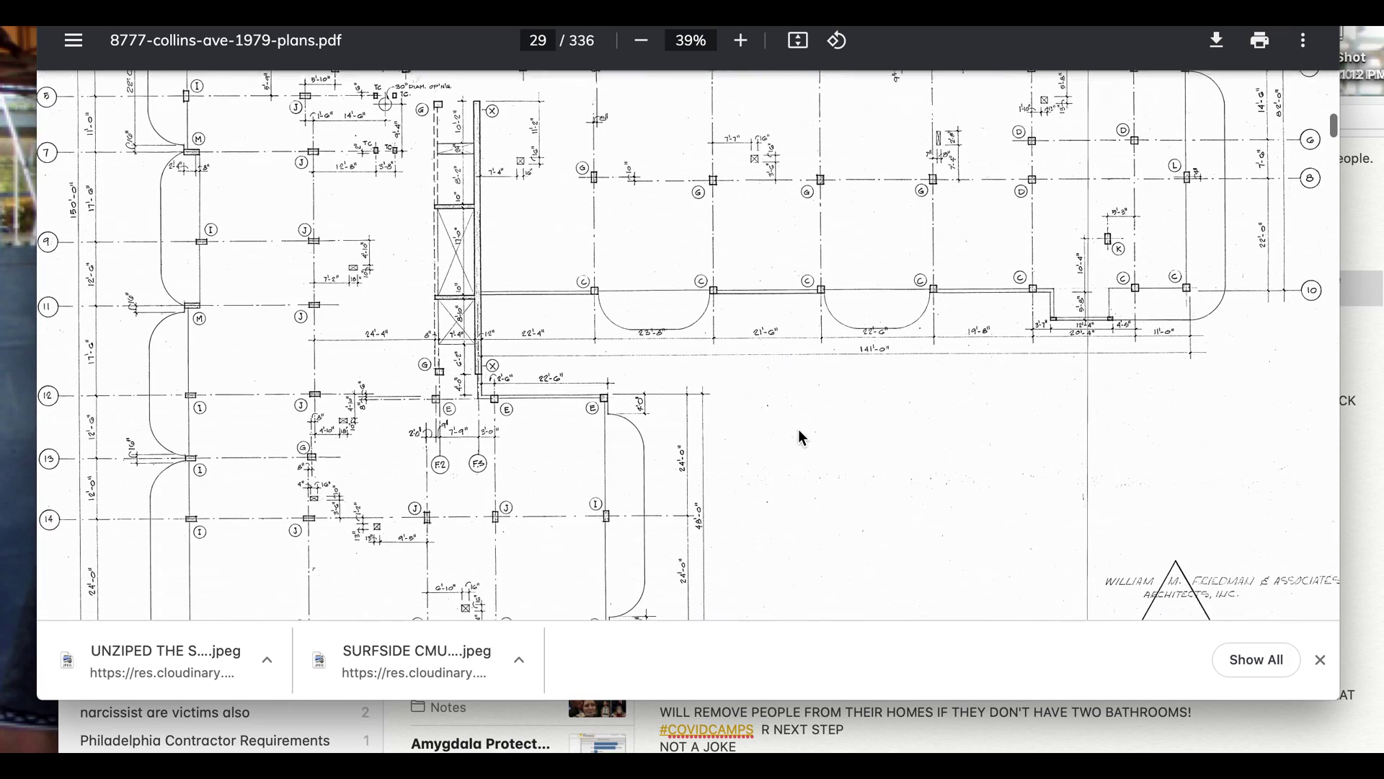
{"action": "scroll", "coordinate": [797, 434], "scroll_direction": "down", "scroll_amount": 1}
{"action": "scroll", "coordinate": [731, 473], "scroll_direction": "down", "scroll_amount": 1}
{"action": "scroll", "coordinate": [730, 473], "scroll_direction": "down", "scroll_amount": 5}
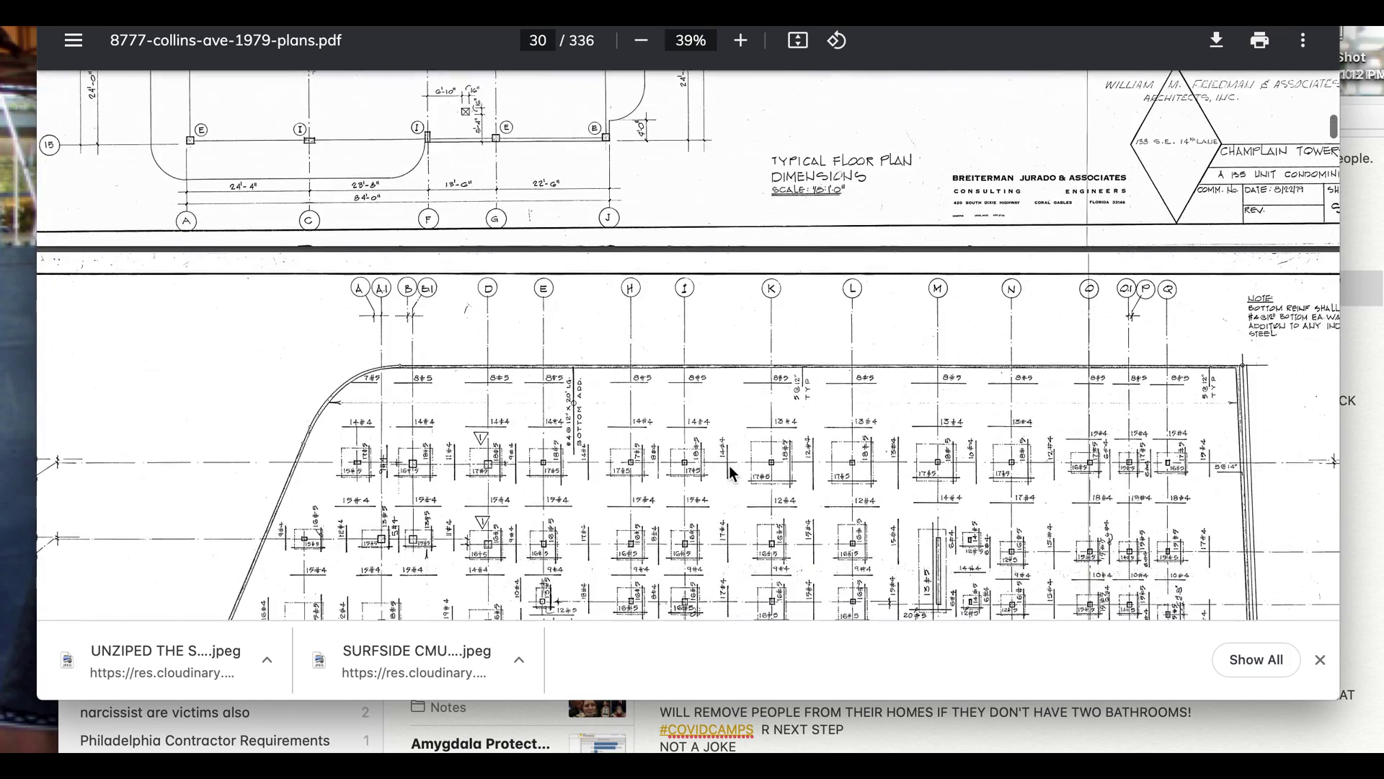
{"action": "scroll", "coordinate": [729, 465], "scroll_direction": "down", "scroll_amount": 2}
{"action": "scroll", "coordinate": [729, 465], "scroll_direction": "down", "scroll_amount": 1}
{"action": "scroll", "coordinate": [729, 468], "scroll_direction": "down", "scroll_amount": 1}
{"action": "scroll", "coordinate": [730, 460], "scroll_direction": "down", "scroll_amount": 4}
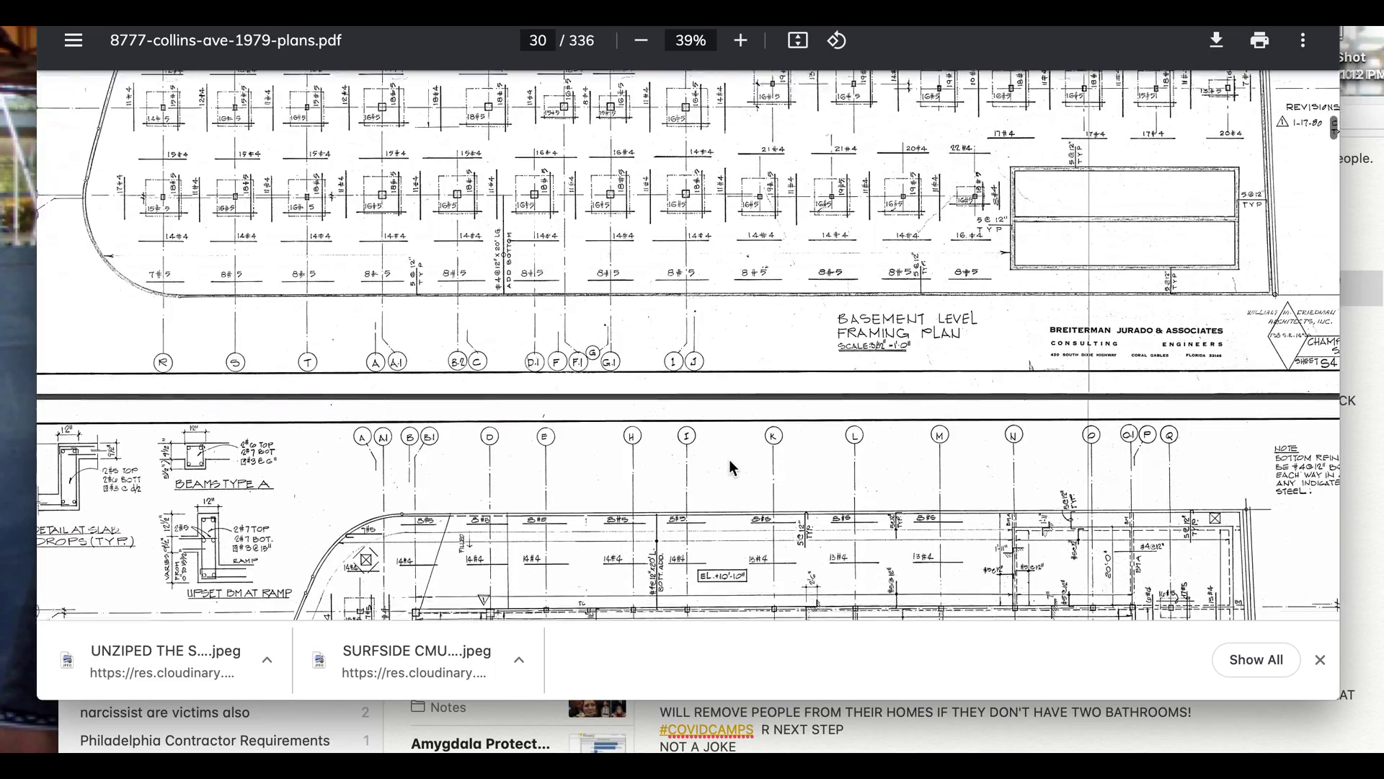
{"action": "scroll", "coordinate": [729, 459], "scroll_direction": "down", "scroll_amount": 4}
{"action": "scroll", "coordinate": [728, 462], "scroll_direction": "down", "scroll_amount": 4}
{"action": "scroll", "coordinate": [730, 466], "scroll_direction": "down", "scroll_amount": 4}
{"action": "scroll", "coordinate": [731, 465], "scroll_direction": "down", "scroll_amount": 4}
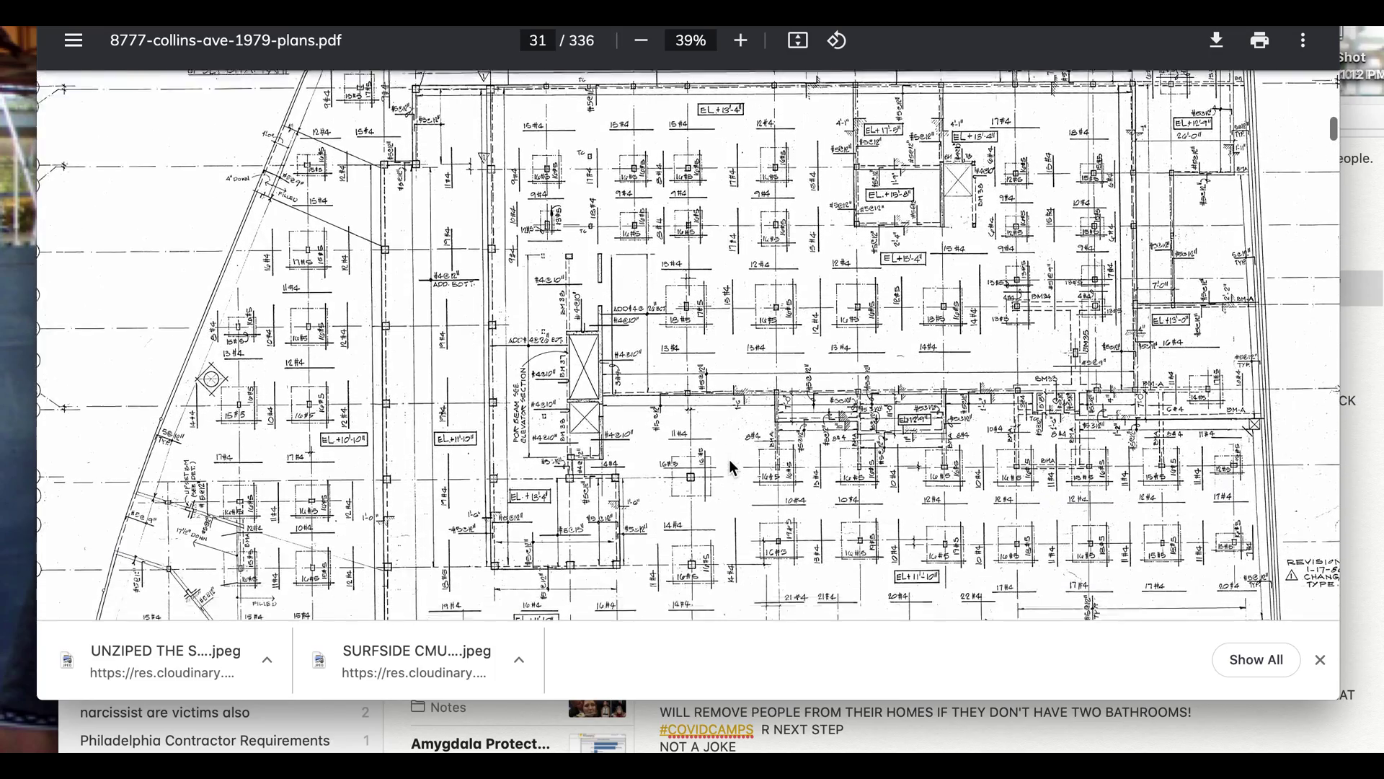
{"action": "scroll", "coordinate": [729, 460], "scroll_direction": "down", "scroll_amount": 4}
{"action": "scroll", "coordinate": [716, 427], "scroll_direction": "down", "scroll_amount": 4}
{"action": "scroll", "coordinate": [716, 423], "scroll_direction": "down", "scroll_amount": 4}
{"action": "scroll", "coordinate": [703, 368], "scroll_direction": "down", "scroll_amount": 2}
{"action": "scroll", "coordinate": [695, 344], "scroll_direction": "down", "scroll_amount": 2}
{"action": "scroll", "coordinate": [693, 336], "scroll_direction": "down", "scroll_amount": 2}
{"action": "scroll", "coordinate": [693, 337], "scroll_direction": "down", "scroll_amount": 1}
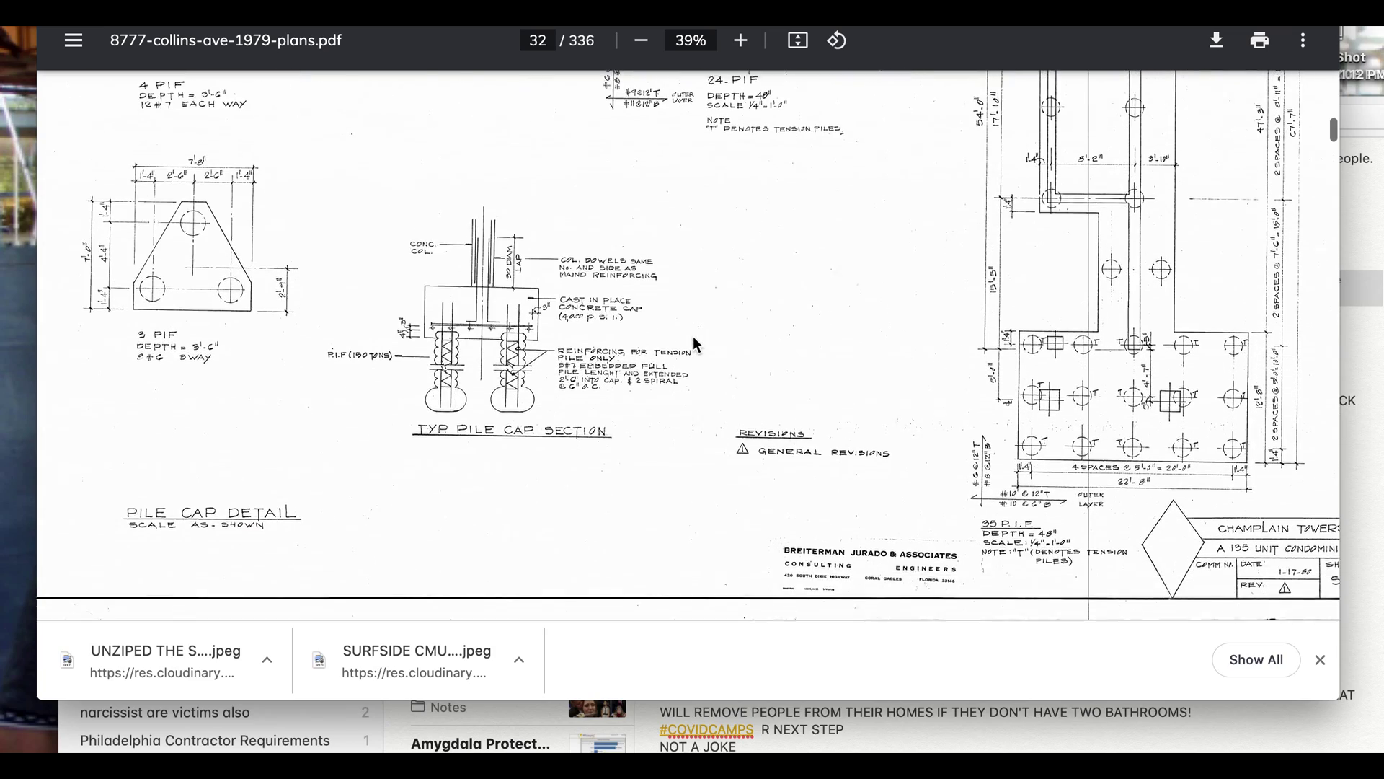
{"action": "scroll", "coordinate": [694, 336], "scroll_direction": "down", "scroll_amount": 3}
{"action": "scroll", "coordinate": [693, 336], "scroll_direction": "down", "scroll_amount": 3}
{"action": "scroll", "coordinate": [693, 336], "scroll_direction": "down", "scroll_amount": 2}
{"action": "scroll", "coordinate": [698, 346], "scroll_direction": "down", "scroll_amount": 3}
{"action": "scroll", "coordinate": [701, 361], "scroll_direction": "down", "scroll_amount": 3}
{"action": "scroll", "coordinate": [702, 360], "scroll_direction": "down", "scroll_amount": 3}
{"action": "scroll", "coordinate": [715, 390], "scroll_direction": "down", "scroll_amount": 3}
{"action": "scroll", "coordinate": [731, 423], "scroll_direction": "down", "scroll_amount": 3}
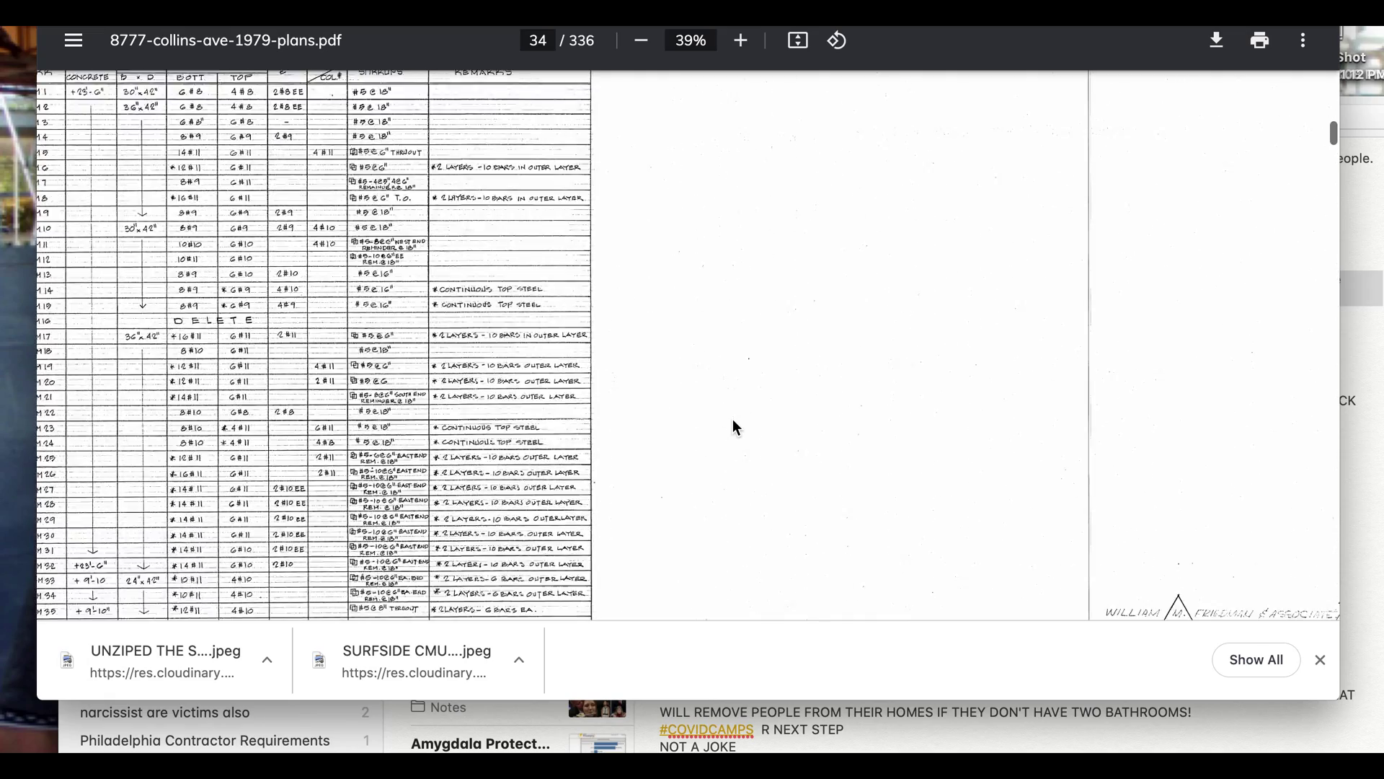
{"action": "scroll", "coordinate": [733, 421], "scroll_direction": "down", "scroll_amount": 3}
{"action": "scroll", "coordinate": [732, 420], "scroll_direction": "down", "scroll_amount": 2}
{"action": "scroll", "coordinate": [733, 421], "scroll_direction": "down", "scroll_amount": 2}
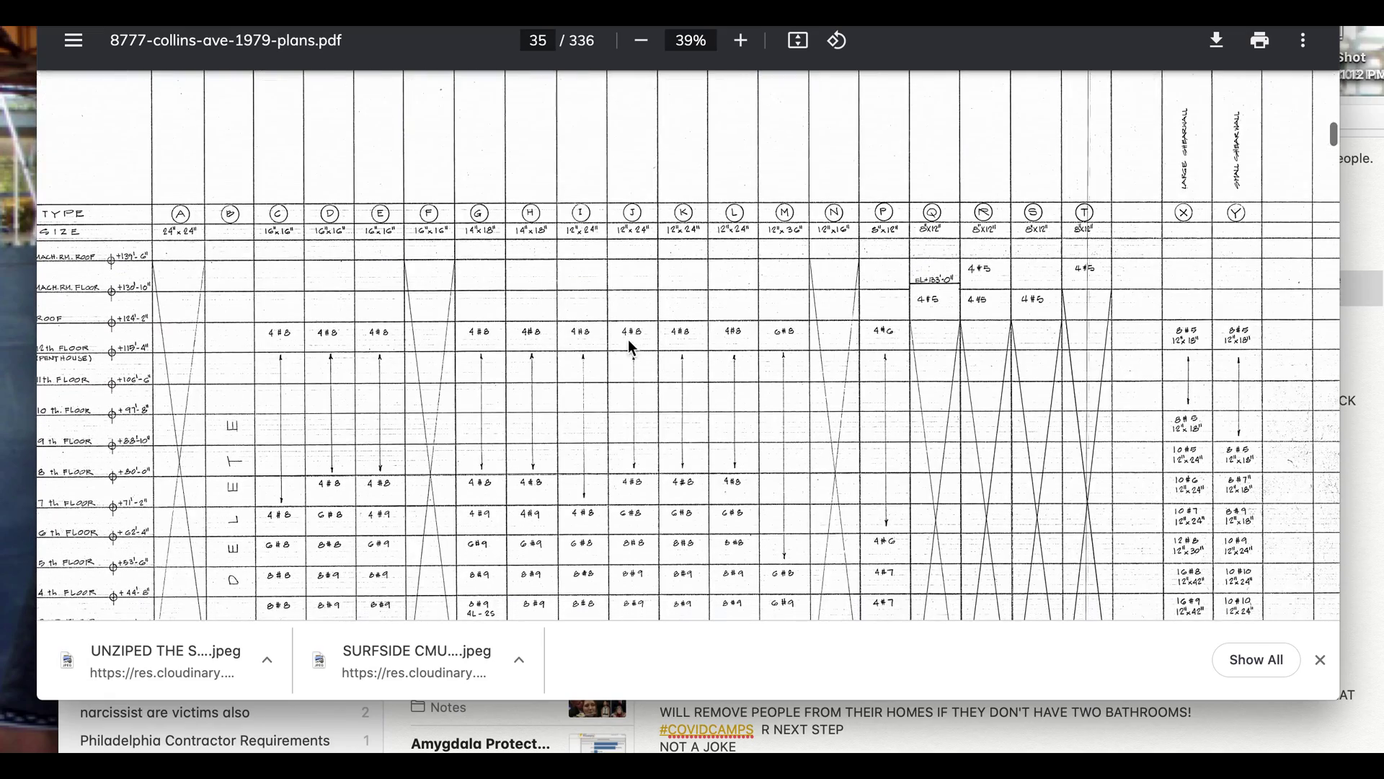
{"action": "scroll", "coordinate": [629, 339], "scroll_direction": "up", "scroll_amount": 2}
{"action": "scroll", "coordinate": [628, 338], "scroll_direction": "up", "scroll_amount": 2}
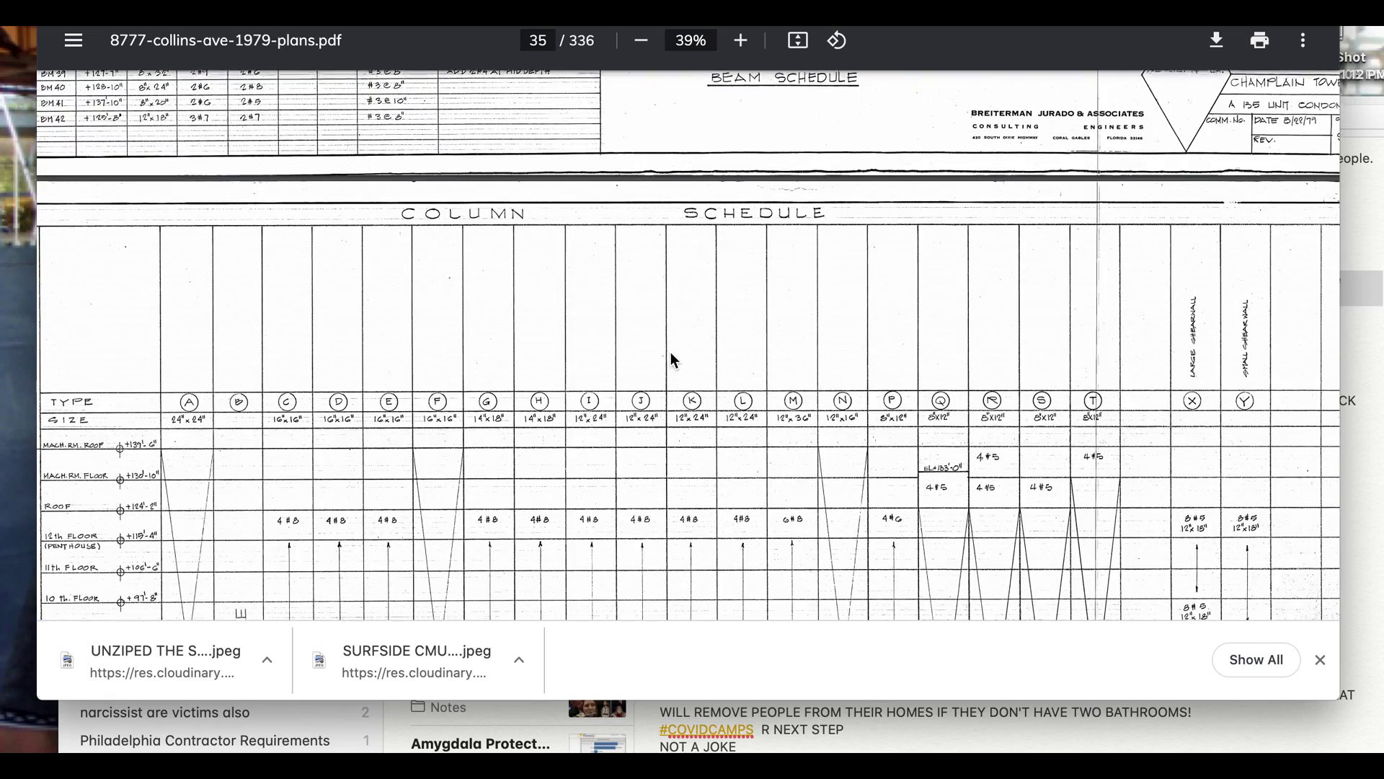
{"action": "scroll", "coordinate": [671, 351], "scroll_direction": "down", "scroll_amount": 2}
{"action": "scroll", "coordinate": [292, 319], "scroll_direction": "down", "scroll_amount": 1}
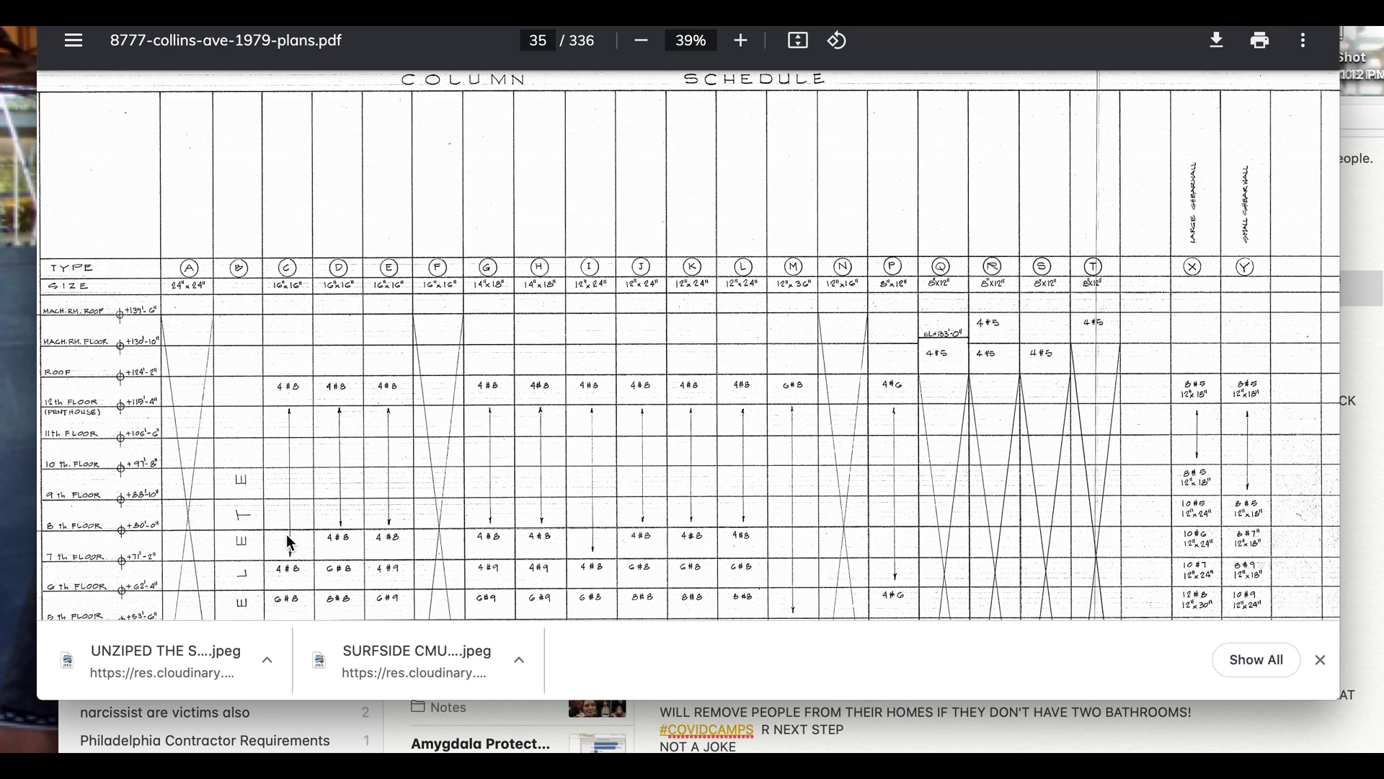
{"action": "scroll", "coordinate": [286, 536], "scroll_direction": "down", "scroll_amount": 1}
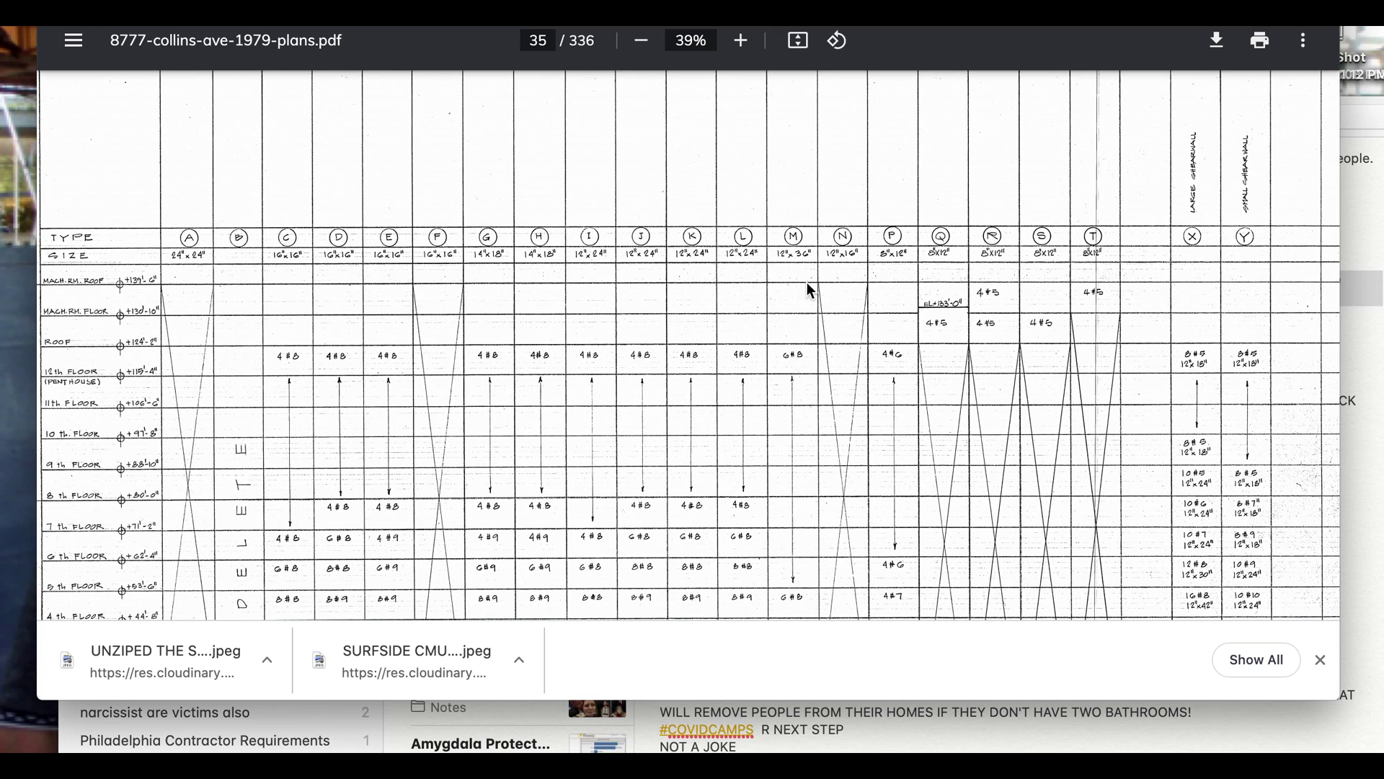
{"action": "scroll", "coordinate": [416, 407], "scroll_direction": "down", "scroll_amount": 1}
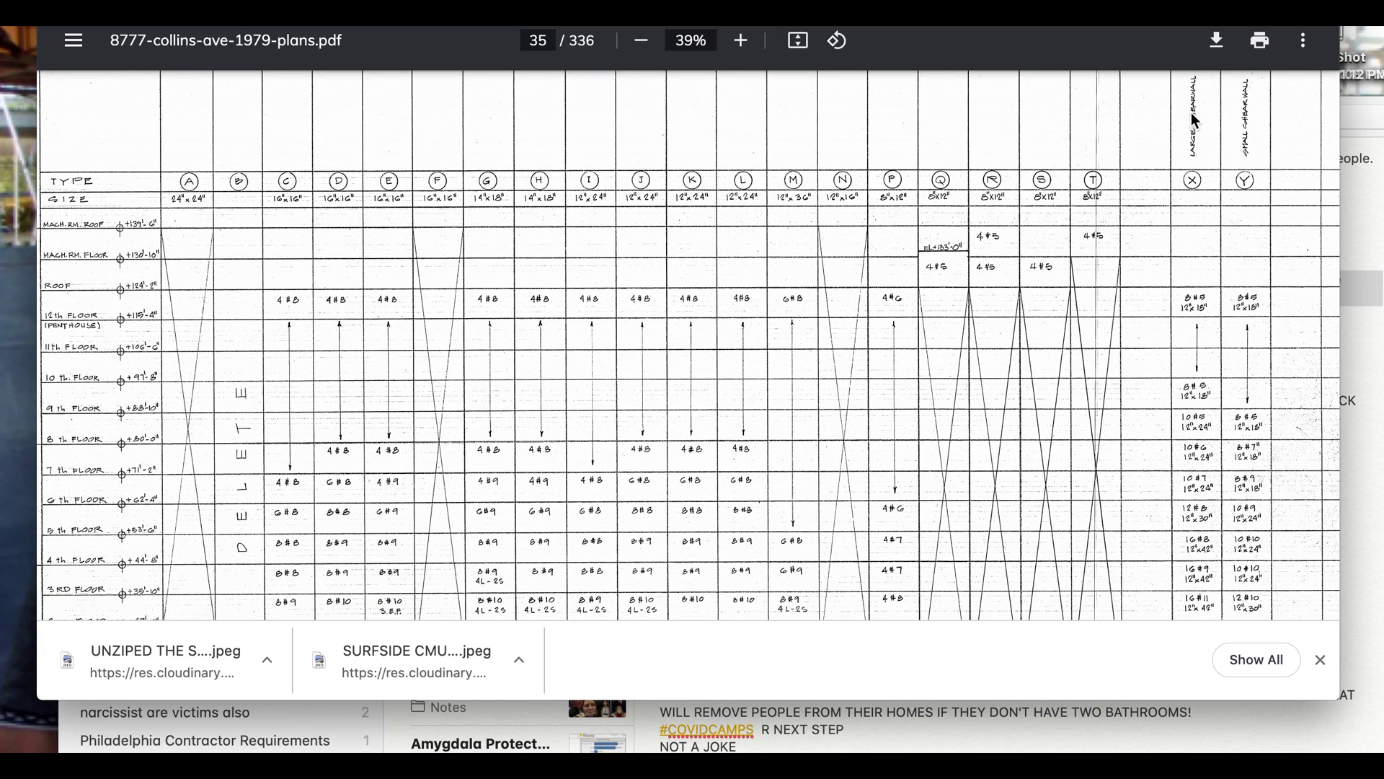
{"action": "scroll", "coordinate": [543, 140], "scroll_direction": "up", "scroll_amount": 15}
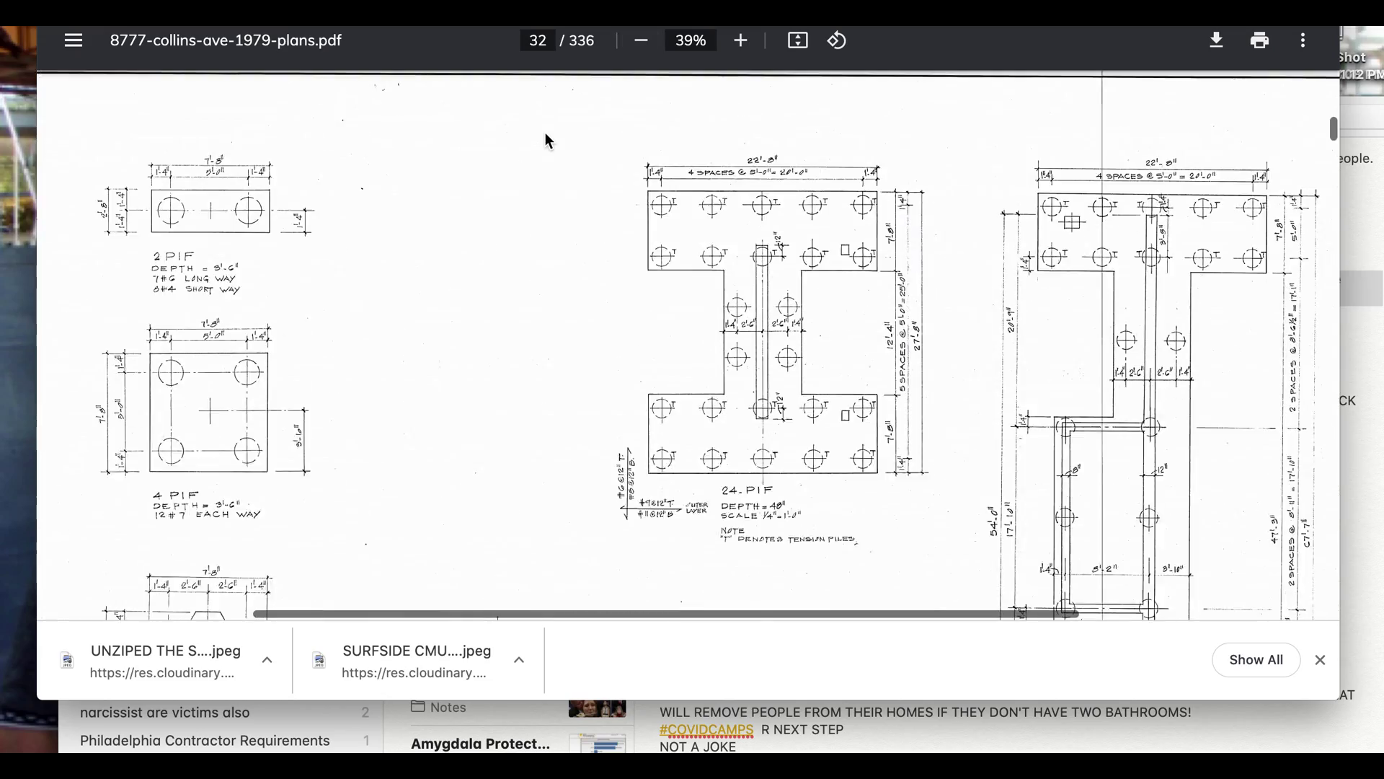
{"action": "scroll", "coordinate": [544, 139], "scroll_direction": "up", "scroll_amount": 5}
{"action": "scroll", "coordinate": [552, 135], "scroll_direction": "up", "scroll_amount": 5}
{"action": "scroll", "coordinate": [562, 131], "scroll_direction": "up", "scroll_amount": 3}
{"action": "scroll", "coordinate": [562, 132], "scroll_direction": "up", "scroll_amount": 5}
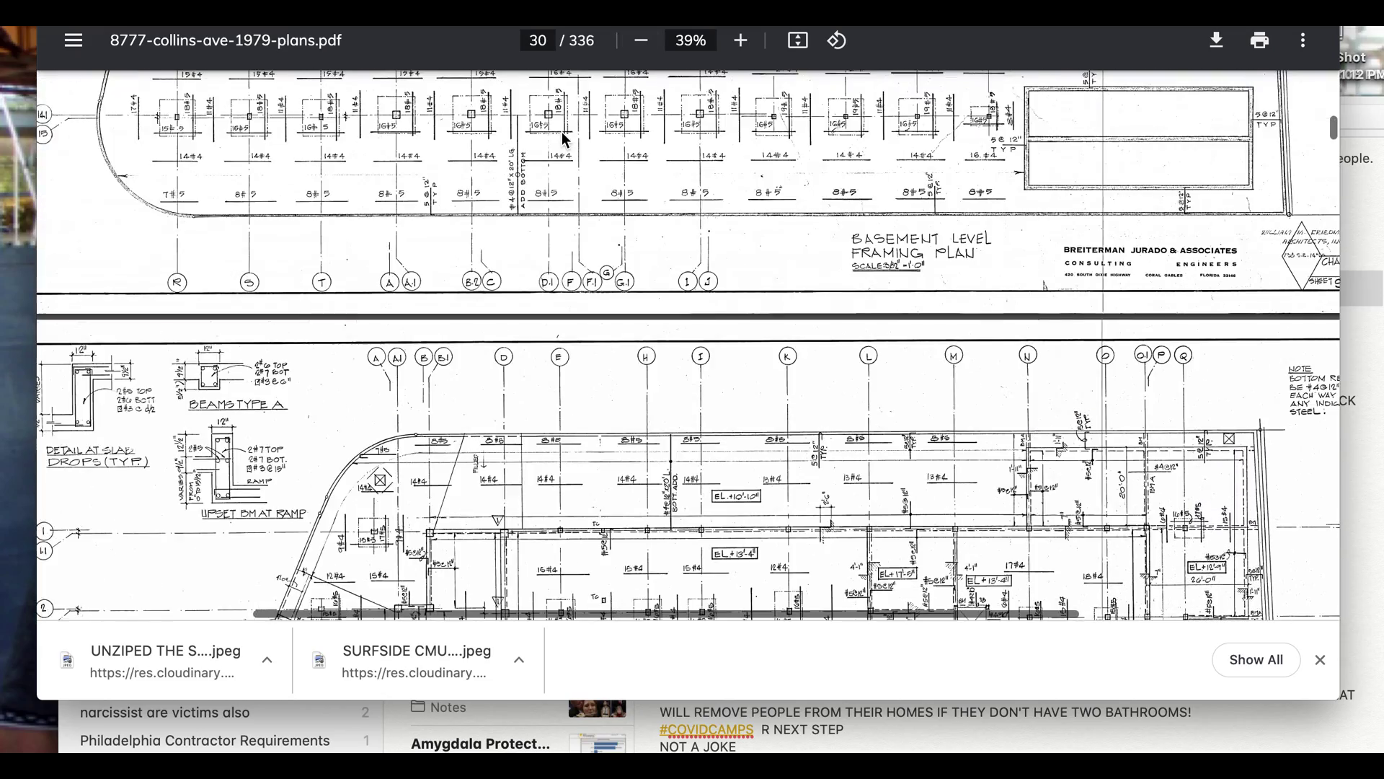
{"action": "scroll", "coordinate": [561, 132], "scroll_direction": "up", "scroll_amount": 1}
{"action": "scroll", "coordinate": [561, 132], "scroll_direction": "up", "scroll_amount": 5}
{"action": "scroll", "coordinate": [561, 131], "scroll_direction": "up", "scroll_amount": 5}
{"action": "scroll", "coordinate": [561, 131], "scroll_direction": "up", "scroll_amount": 3}
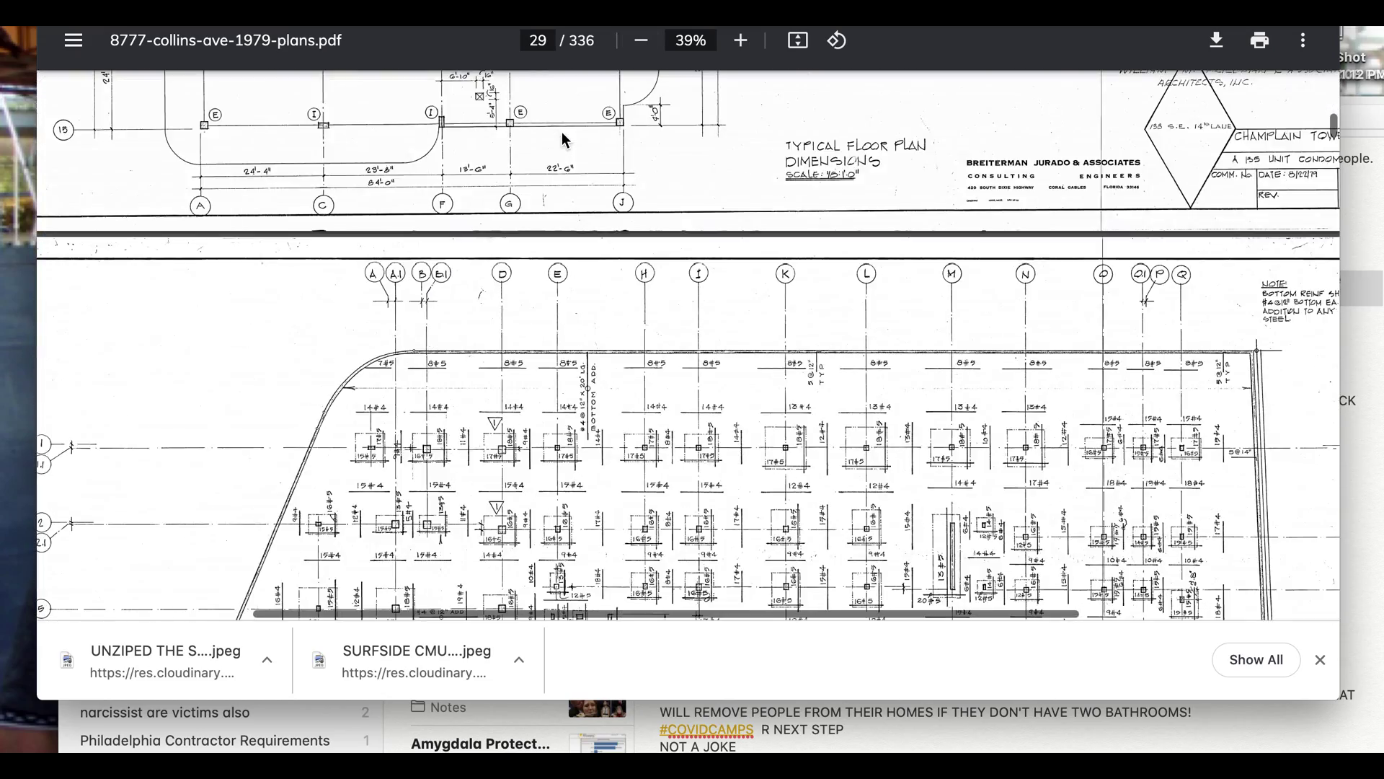
{"action": "scroll", "coordinate": [561, 132], "scroll_direction": "up", "scroll_amount": 5}
{"action": "scroll", "coordinate": [561, 132], "scroll_direction": "up", "scroll_amount": 1}
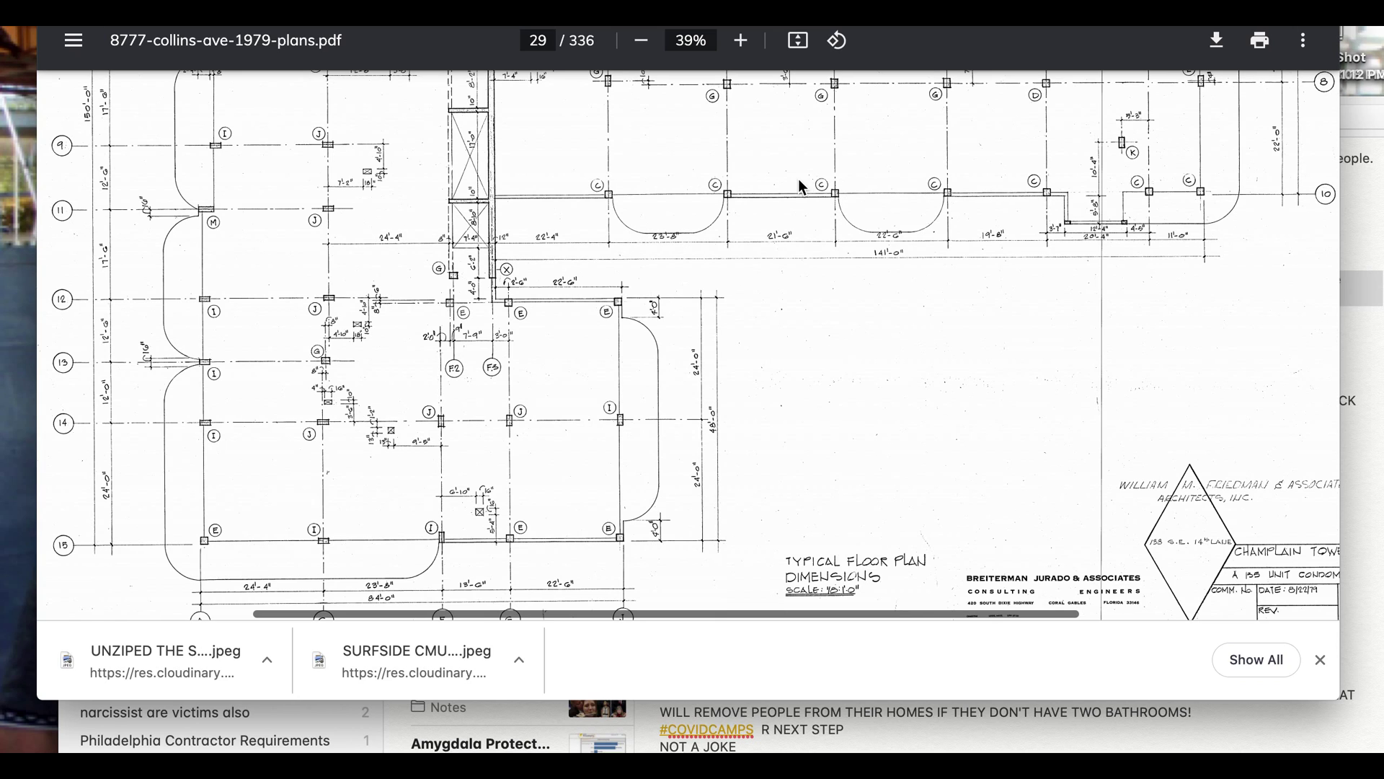
{"action": "scroll", "coordinate": [799, 179], "scroll_direction": "up", "scroll_amount": 1}
{"action": "scroll", "coordinate": [798, 179], "scroll_direction": "up", "scroll_amount": 1}
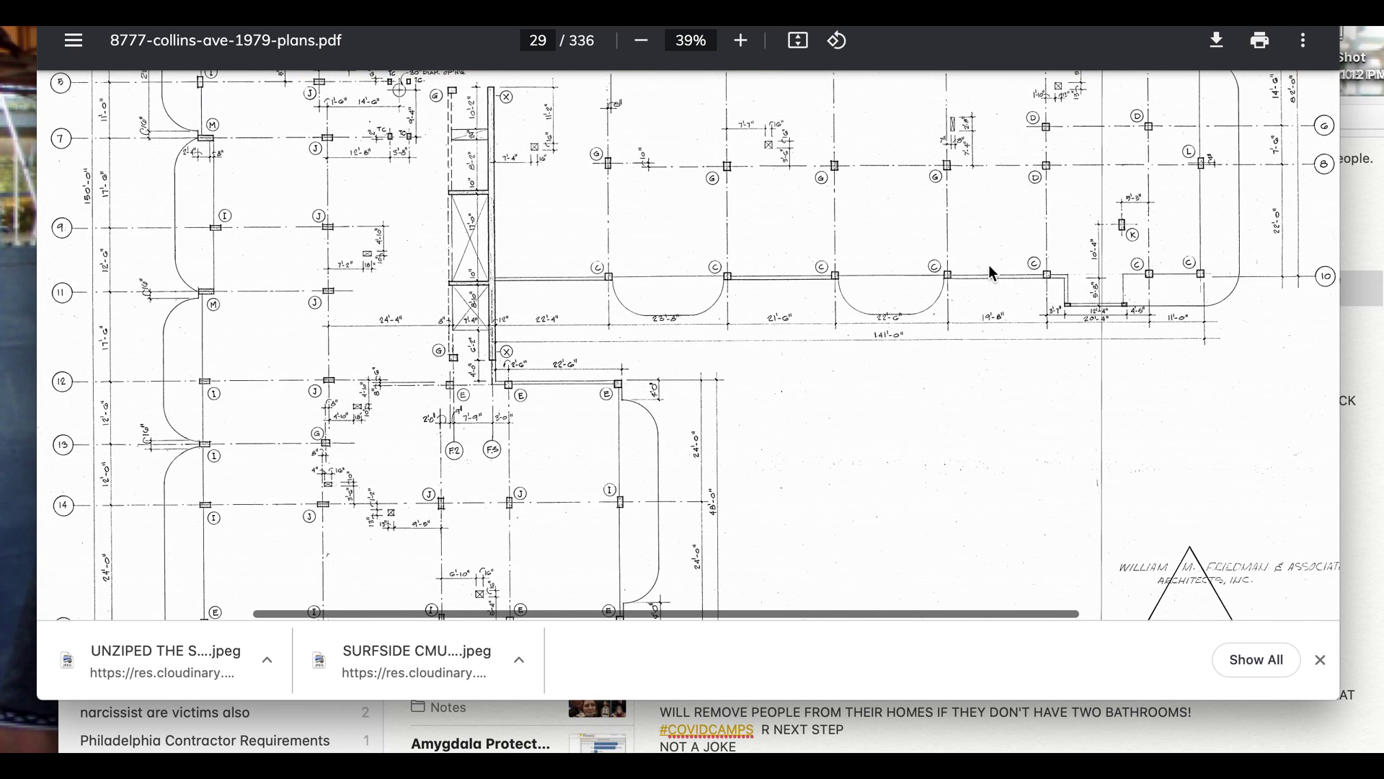
{"action": "scroll", "coordinate": [973, 260], "scroll_direction": "up", "scroll_amount": 1}
{"action": "scroll", "coordinate": [973, 293], "scroll_direction": "up", "scroll_amount": 2}
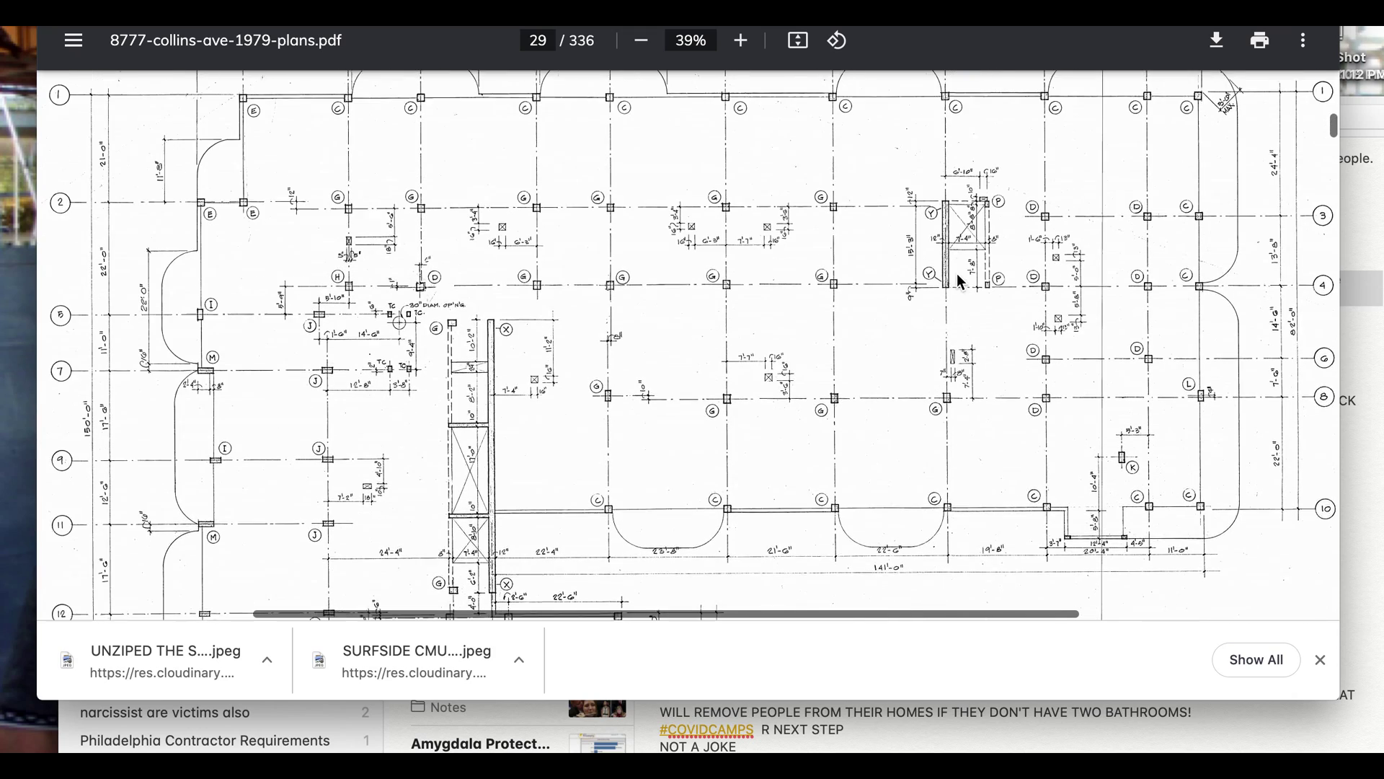
{"action": "scroll", "coordinate": [958, 279], "scroll_direction": "up", "scroll_amount": 1}
{"action": "scroll", "coordinate": [944, 130], "scroll_direction": "up", "scroll_amount": 2}
{"action": "scroll", "coordinate": [944, 130], "scroll_direction": "up", "scroll_amount": 2}
{"action": "scroll", "coordinate": [337, 336], "scroll_direction": "down", "scroll_amount": 15}
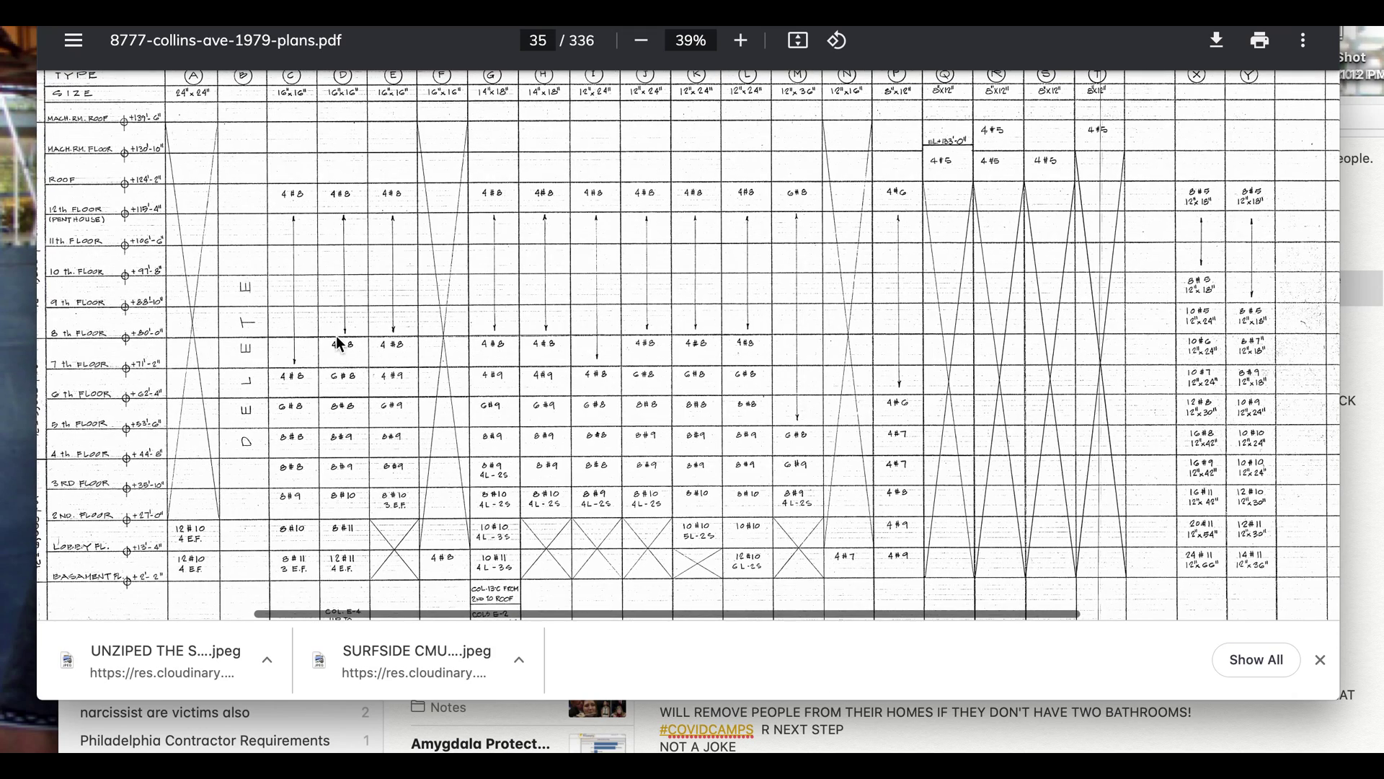
{"action": "scroll", "coordinate": [336, 334], "scroll_direction": "left", "scroll_amount": 1}
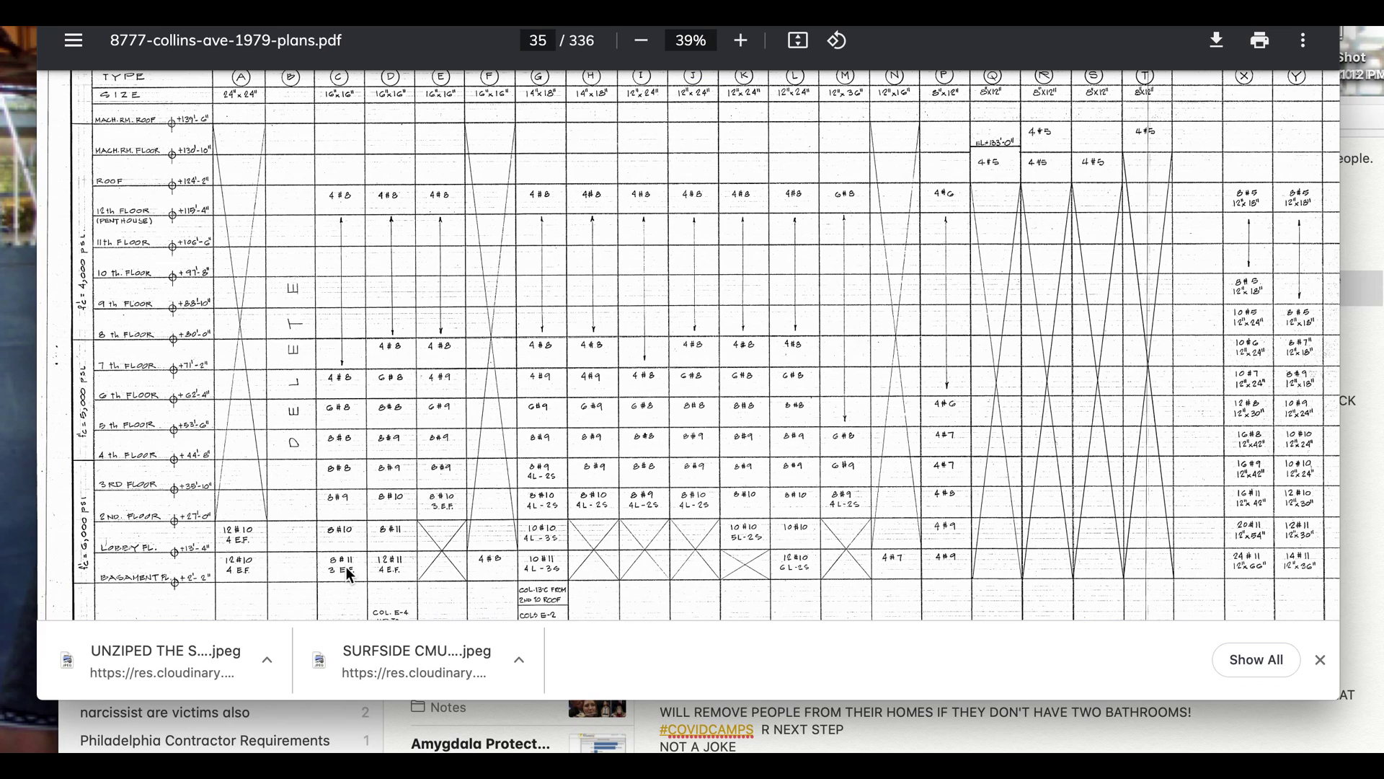
{"action": "scroll", "coordinate": [346, 567], "scroll_direction": "up", "scroll_amount": 1}
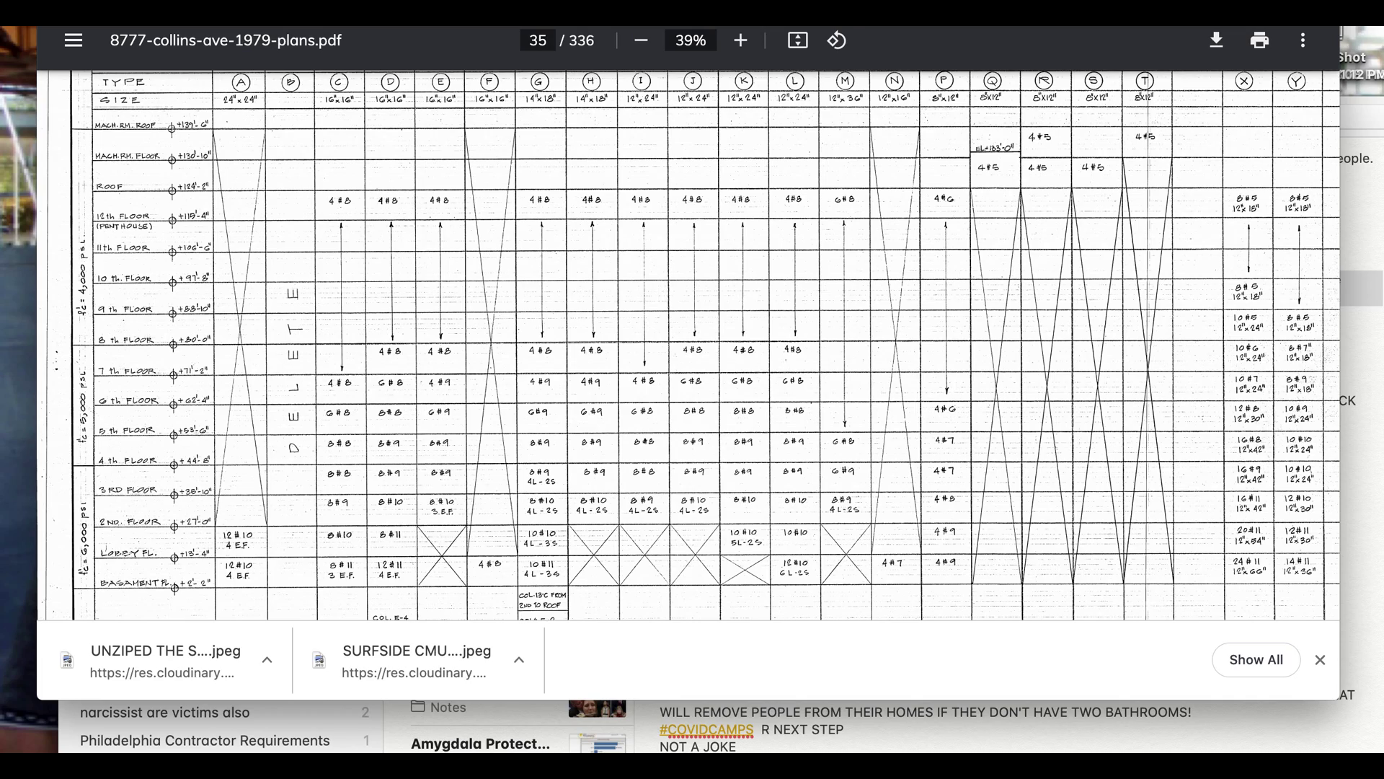
{"action": "scroll", "coordinate": [669, 310], "scroll_direction": "up", "scroll_amount": 5}
{"action": "scroll", "coordinate": [670, 310], "scroll_direction": "up", "scroll_amount": 5}
{"action": "scroll", "coordinate": [669, 311], "scroll_direction": "up", "scroll_amount": 5}
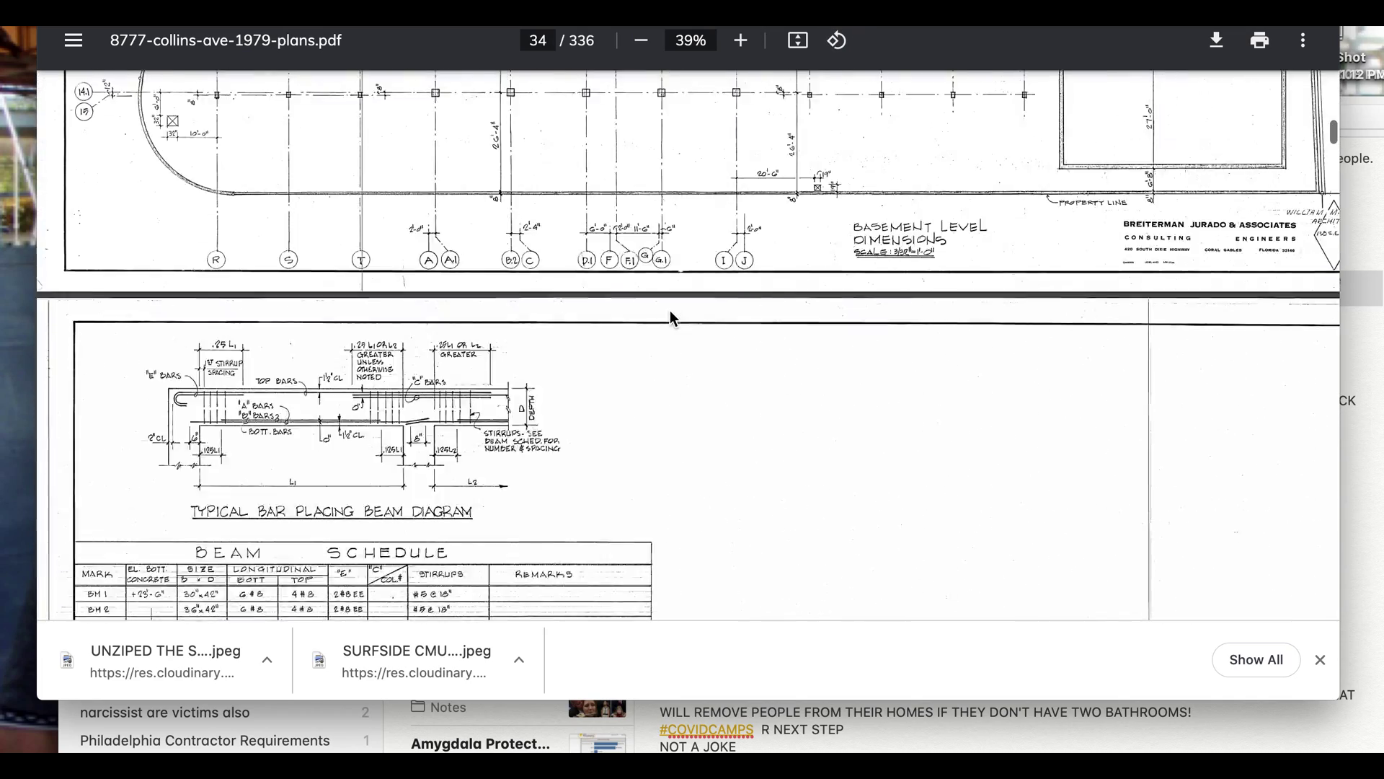
{"action": "scroll", "coordinate": [670, 315], "scroll_direction": "up", "scroll_amount": 5}
{"action": "scroll", "coordinate": [669, 314], "scroll_direction": "up", "scroll_amount": 3}
{"action": "scroll", "coordinate": [669, 315], "scroll_direction": "up", "scroll_amount": 3}
{"action": "scroll", "coordinate": [669, 315], "scroll_direction": "up", "scroll_amount": 3}
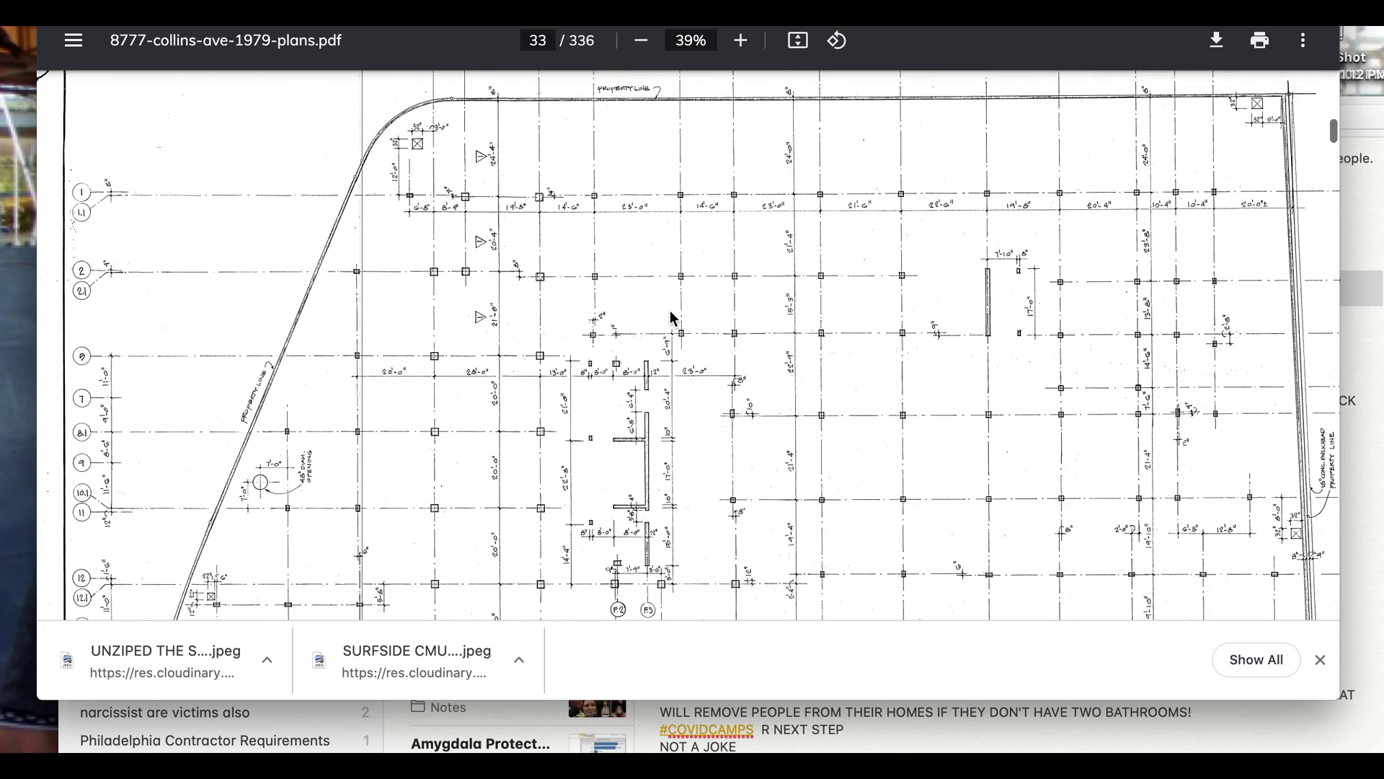
{"action": "scroll", "coordinate": [670, 312], "scroll_direction": "up", "scroll_amount": 3}
{"action": "scroll", "coordinate": [671, 295], "scroll_direction": "up", "scroll_amount": 3}
{"action": "scroll", "coordinate": [671, 286], "scroll_direction": "up", "scroll_amount": 3}
{"action": "scroll", "coordinate": [676, 259], "scroll_direction": "up", "scroll_amount": 3}
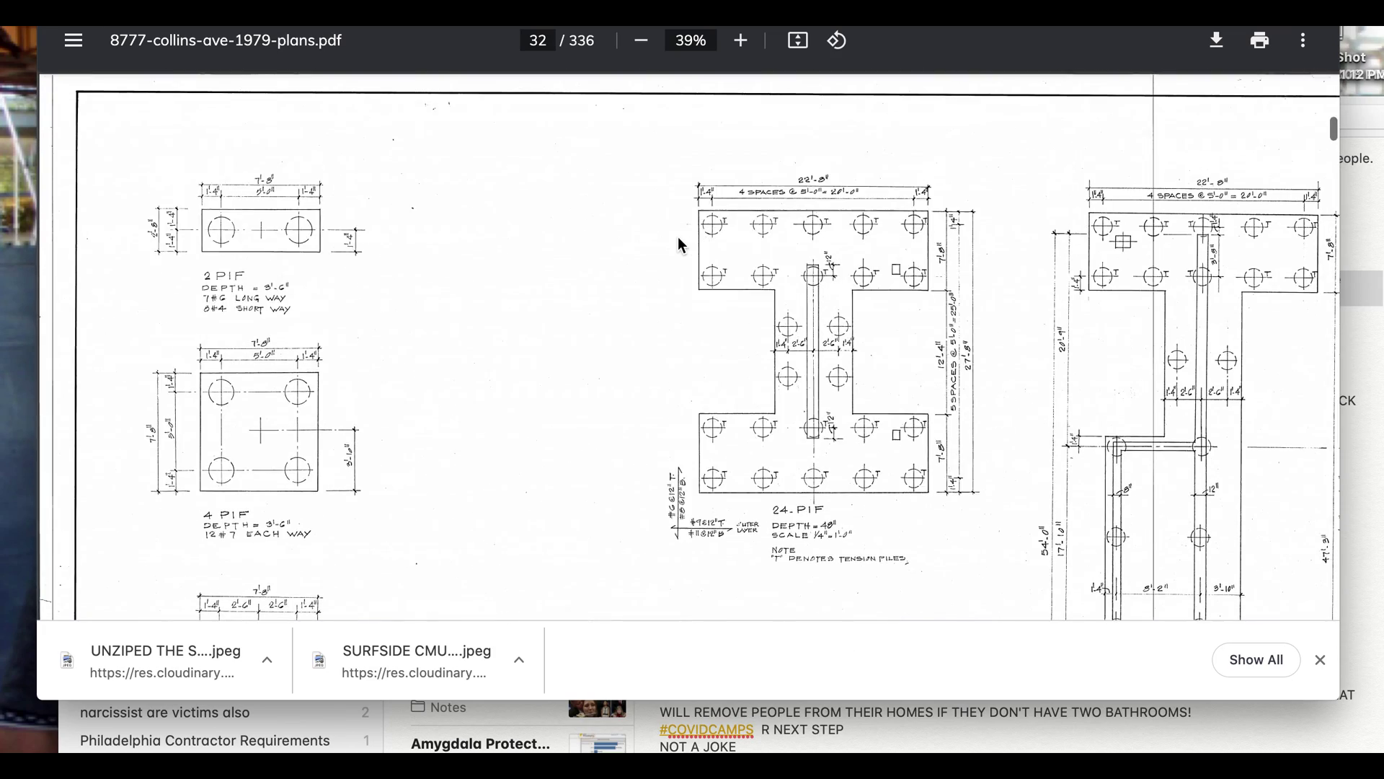
{"action": "scroll", "coordinate": [678, 236], "scroll_direction": "up", "scroll_amount": 3}
{"action": "scroll", "coordinate": [679, 237], "scroll_direction": "up", "scroll_amount": 5}
{"action": "scroll", "coordinate": [678, 237], "scroll_direction": "up", "scroll_amount": 3}
{"action": "scroll", "coordinate": [679, 237], "scroll_direction": "up", "scroll_amount": 5}
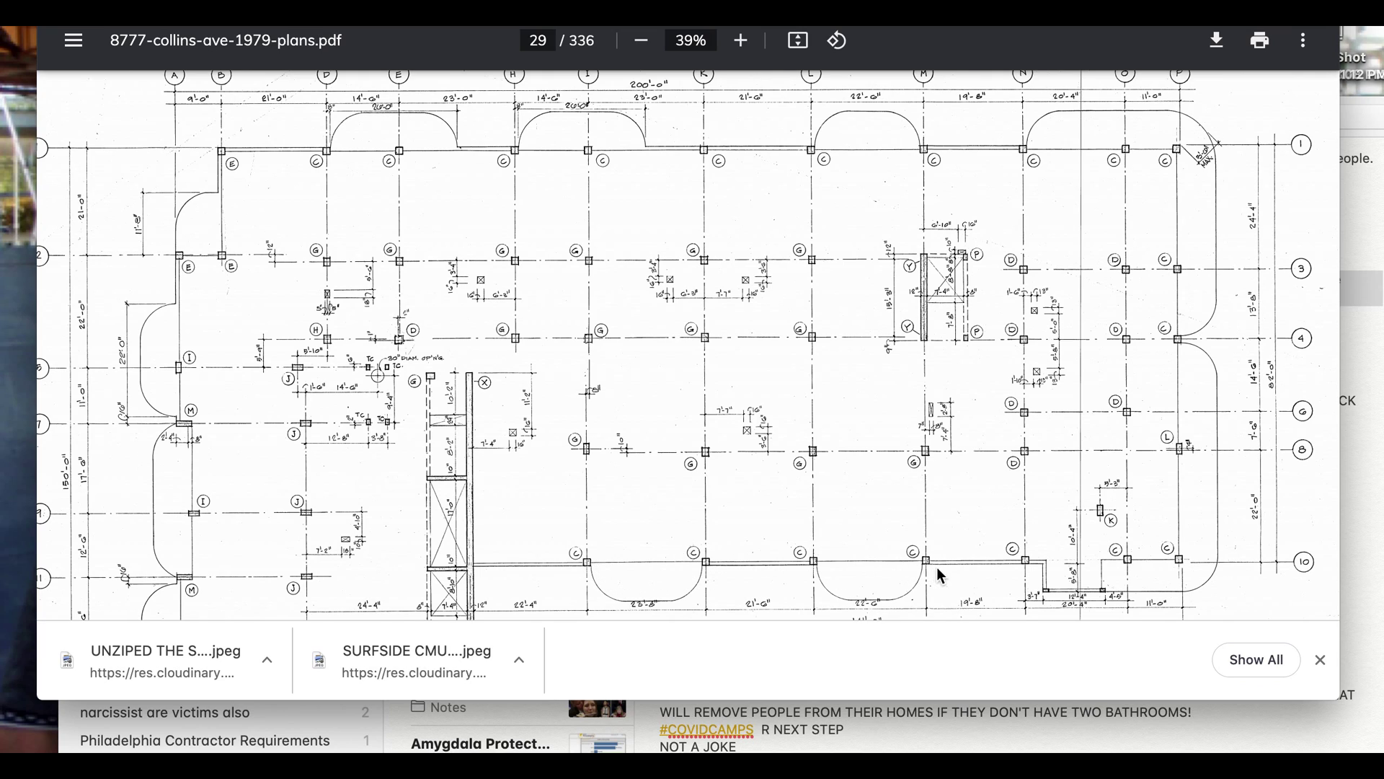
{"action": "scroll", "coordinate": [616, 517], "scroll_direction": "down", "scroll_amount": 2}
{"action": "scroll", "coordinate": [617, 510], "scroll_direction": "down", "scroll_amount": 1}
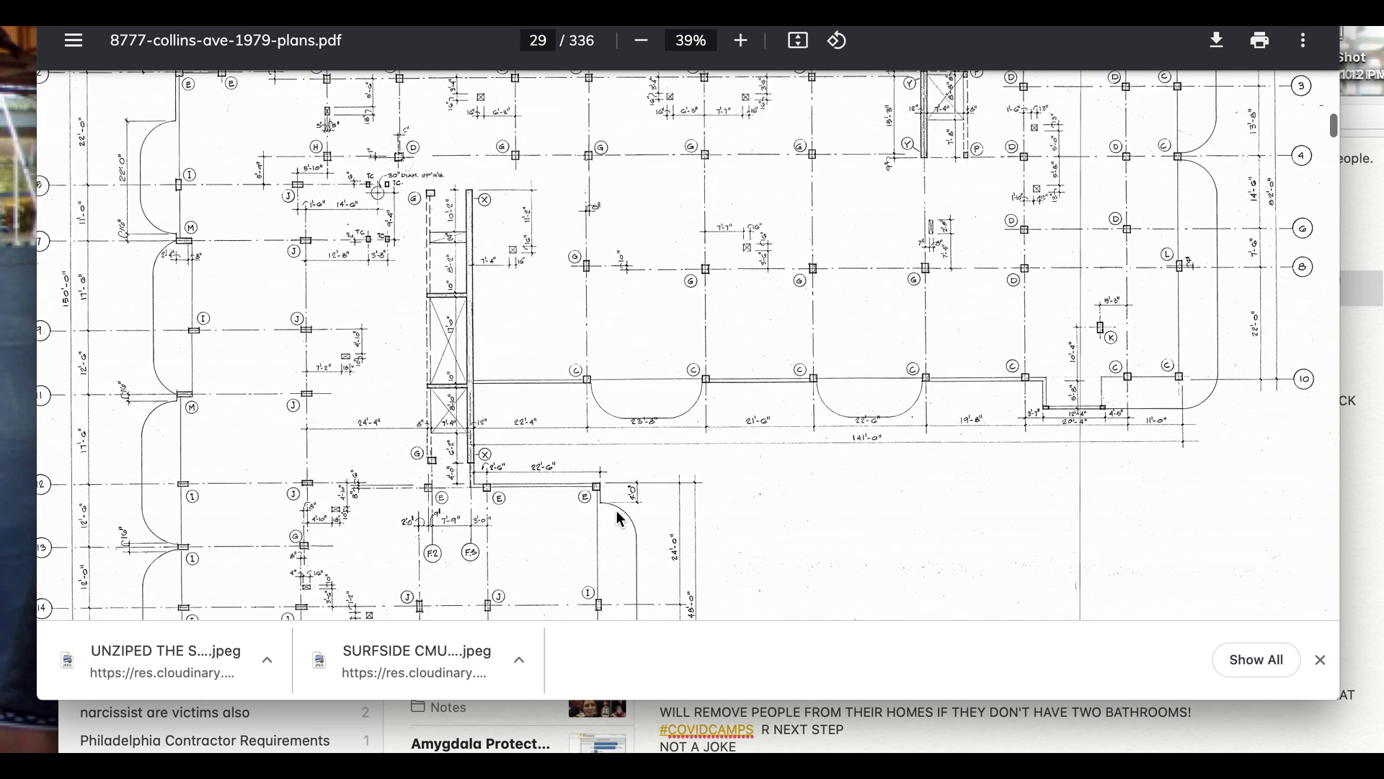
{"action": "scroll", "coordinate": [944, 178], "scroll_direction": "up", "scroll_amount": 2}
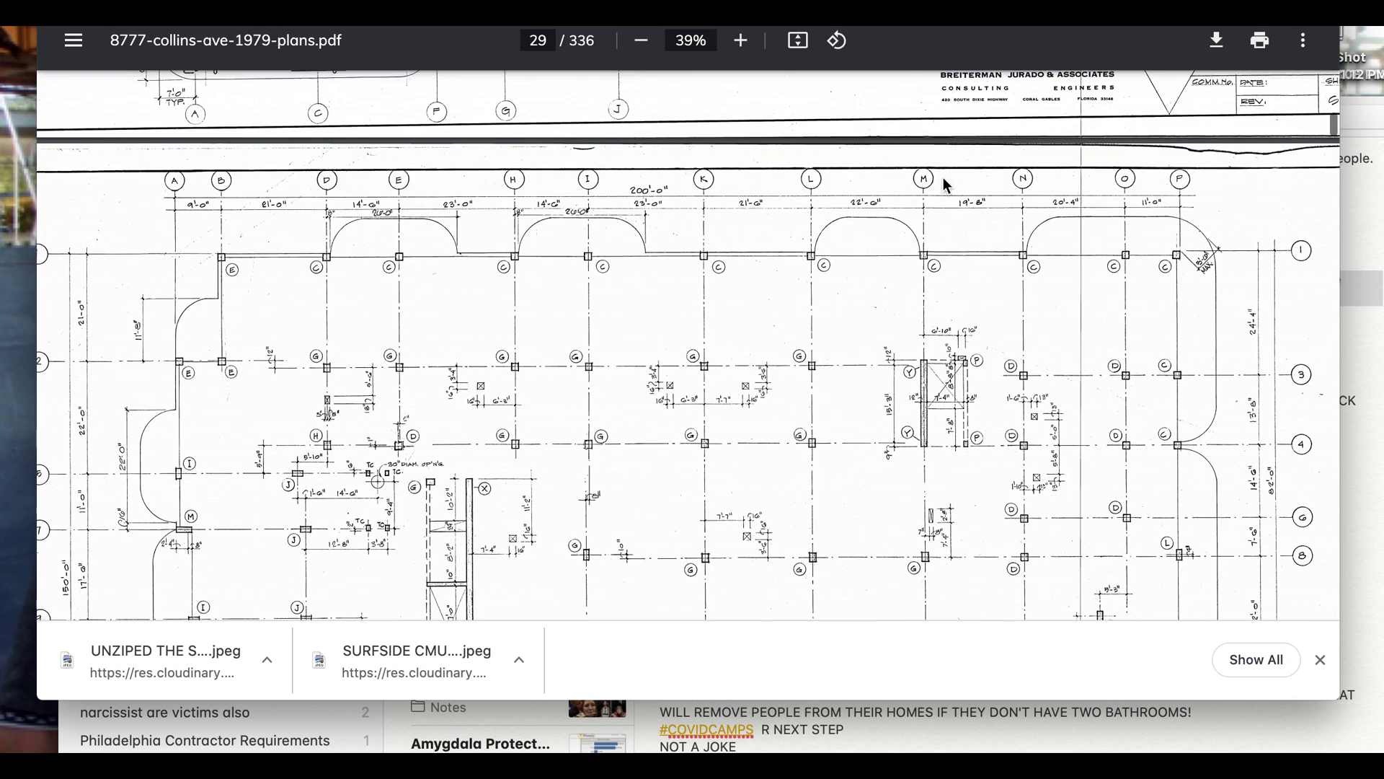
{"action": "scroll", "coordinate": [936, 365], "scroll_direction": "down", "scroll_amount": 5}
{"action": "scroll", "coordinate": [664, 480], "scroll_direction": "down", "scroll_amount": 4}
{"action": "scroll", "coordinate": [665, 478], "scroll_direction": "down", "scroll_amount": 2}
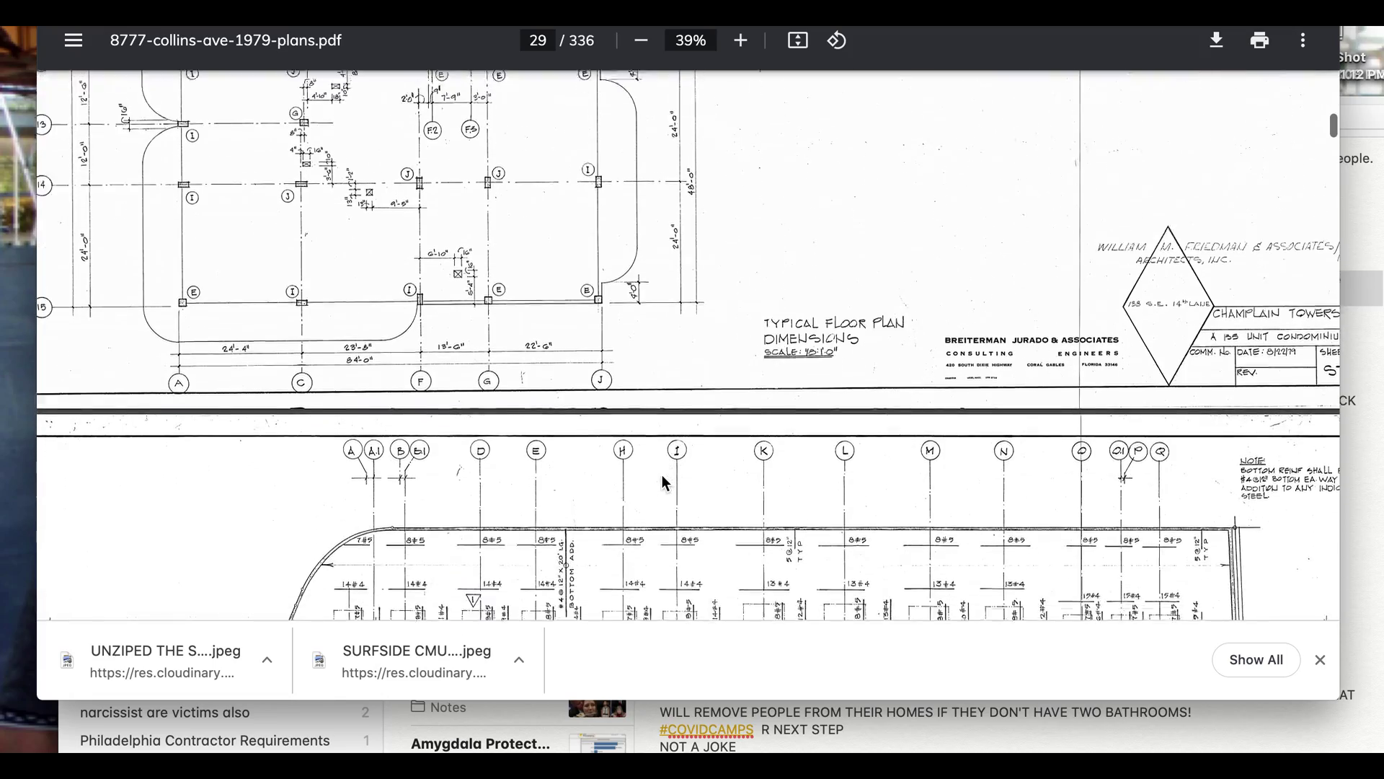
{"action": "scroll", "coordinate": [664, 479], "scroll_direction": "down", "scroll_amount": 2}
{"action": "scroll", "coordinate": [665, 481], "scroll_direction": "down", "scroll_amount": 3}
{"action": "scroll", "coordinate": [664, 482], "scroll_direction": "down", "scroll_amount": 3}
{"action": "scroll", "coordinate": [665, 483], "scroll_direction": "down", "scroll_amount": 5}
{"action": "scroll", "coordinate": [664, 479], "scroll_direction": "down", "scroll_amount": 5}
{"action": "scroll", "coordinate": [664, 479], "scroll_direction": "down", "scroll_amount": 10}
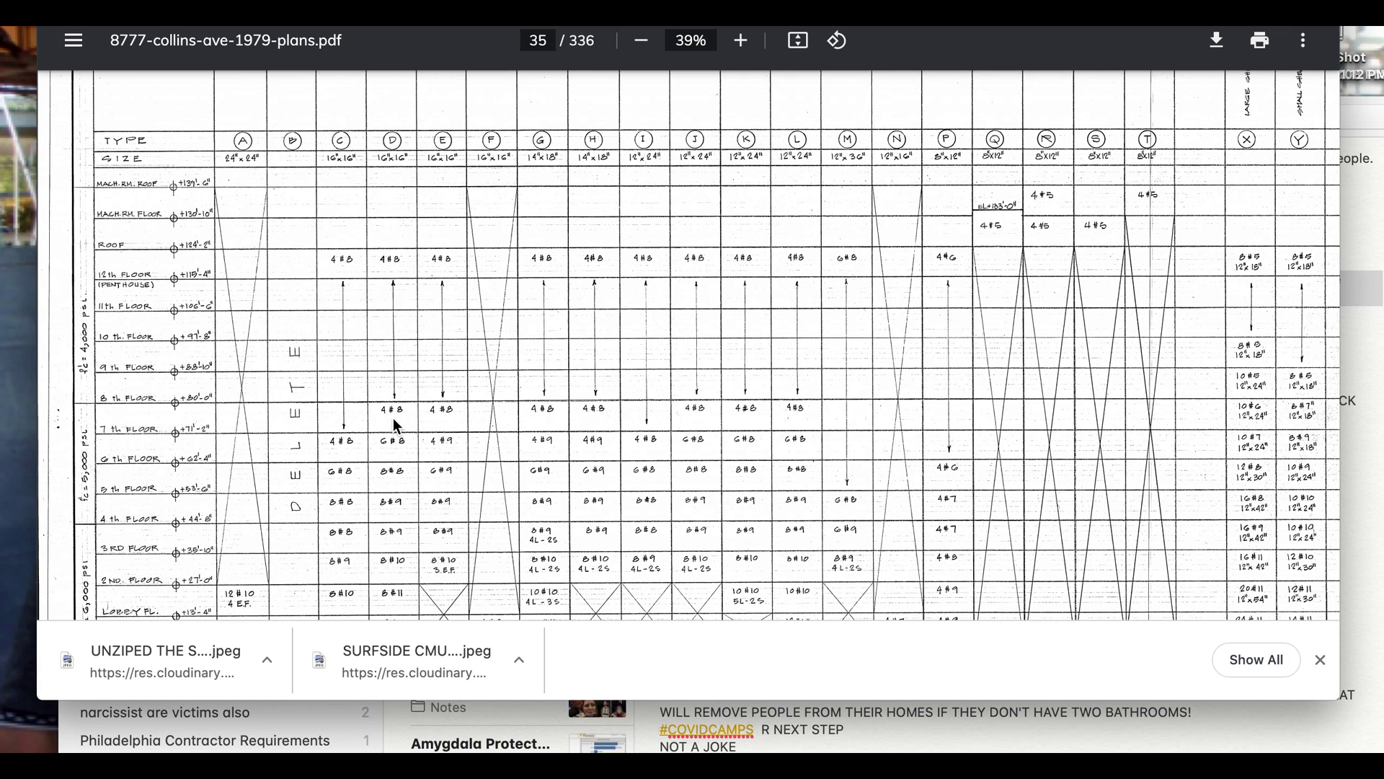
{"action": "scroll", "coordinate": [393, 417], "scroll_direction": "down", "scroll_amount": 1}
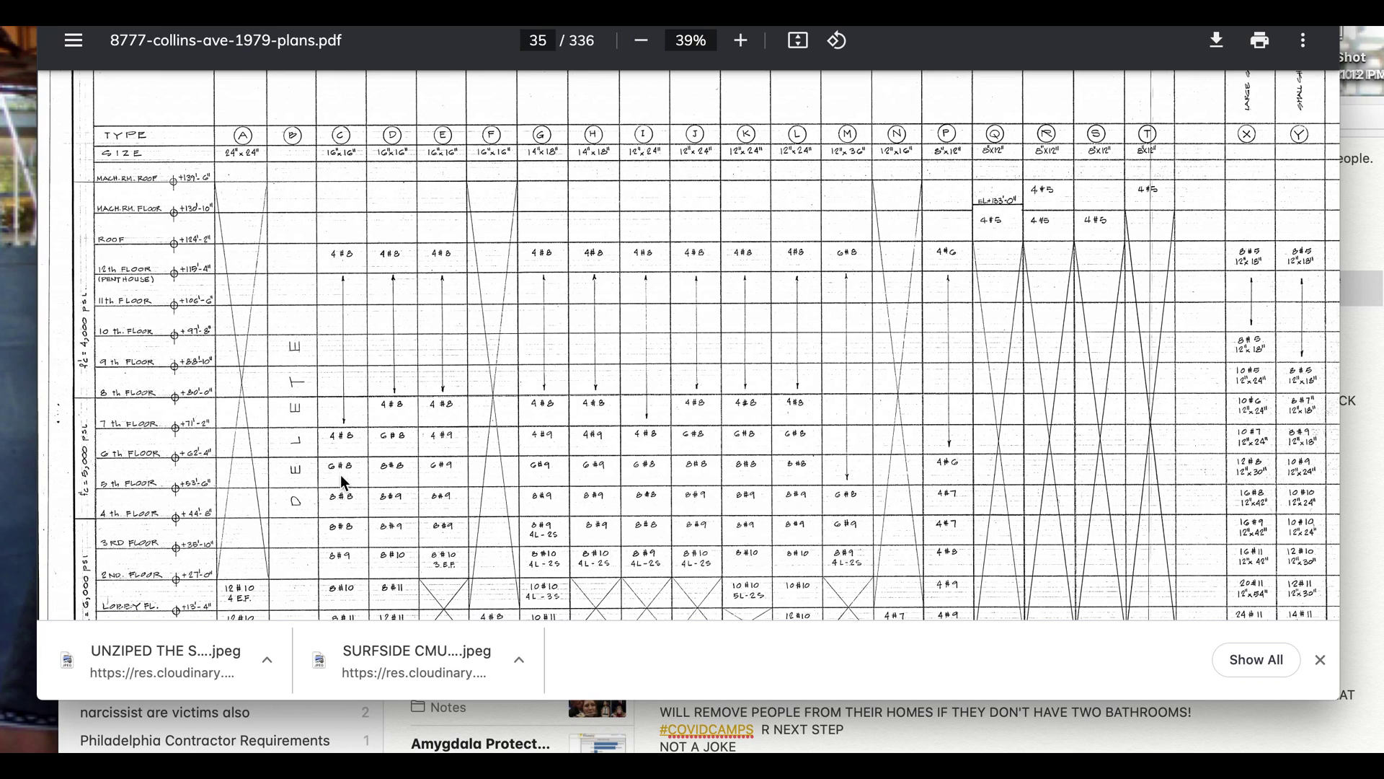
{"action": "scroll", "coordinate": [344, 463], "scroll_direction": "down", "scroll_amount": 1}
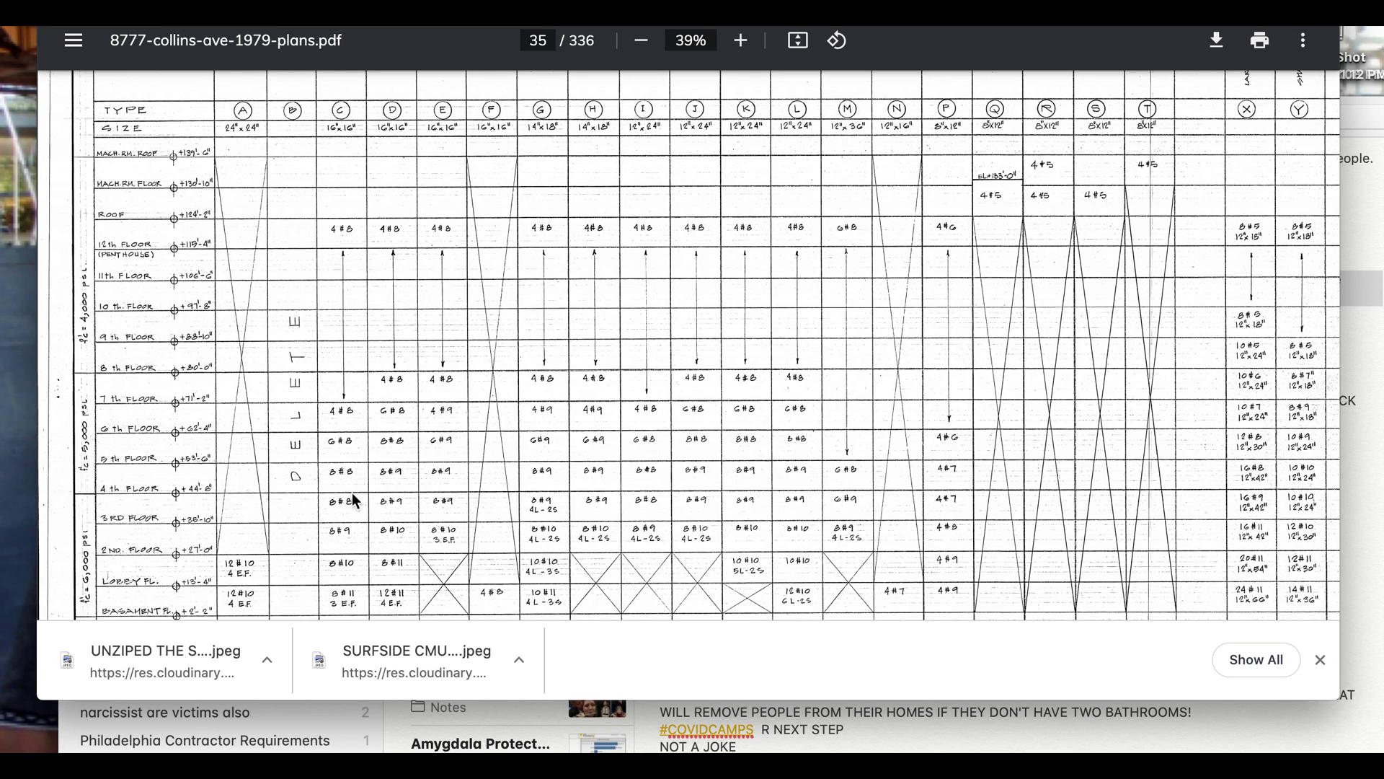
{"action": "scroll", "coordinate": [342, 390], "scroll_direction": "up", "scroll_amount": 1}
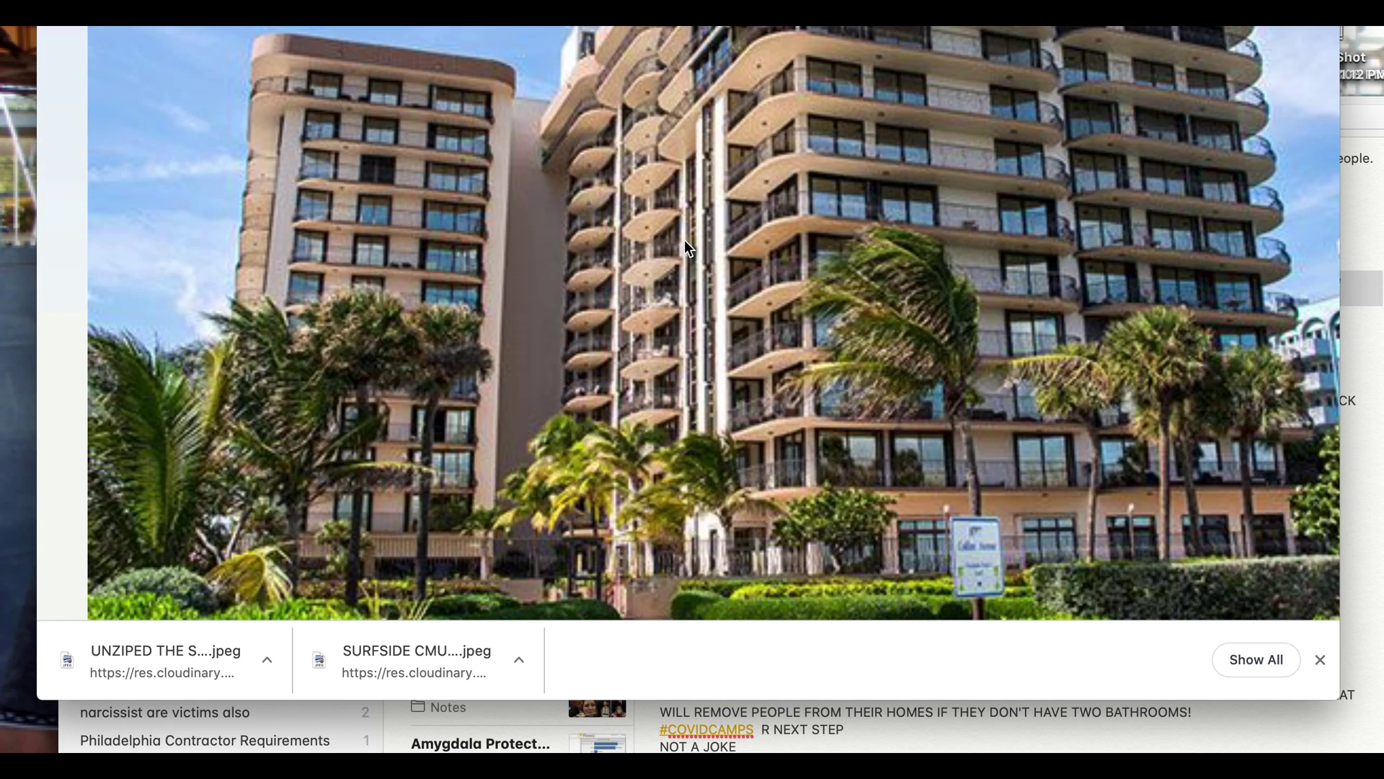
{"action": "scroll", "coordinate": [643, 169], "scroll_direction": "up", "scroll_amount": 1}
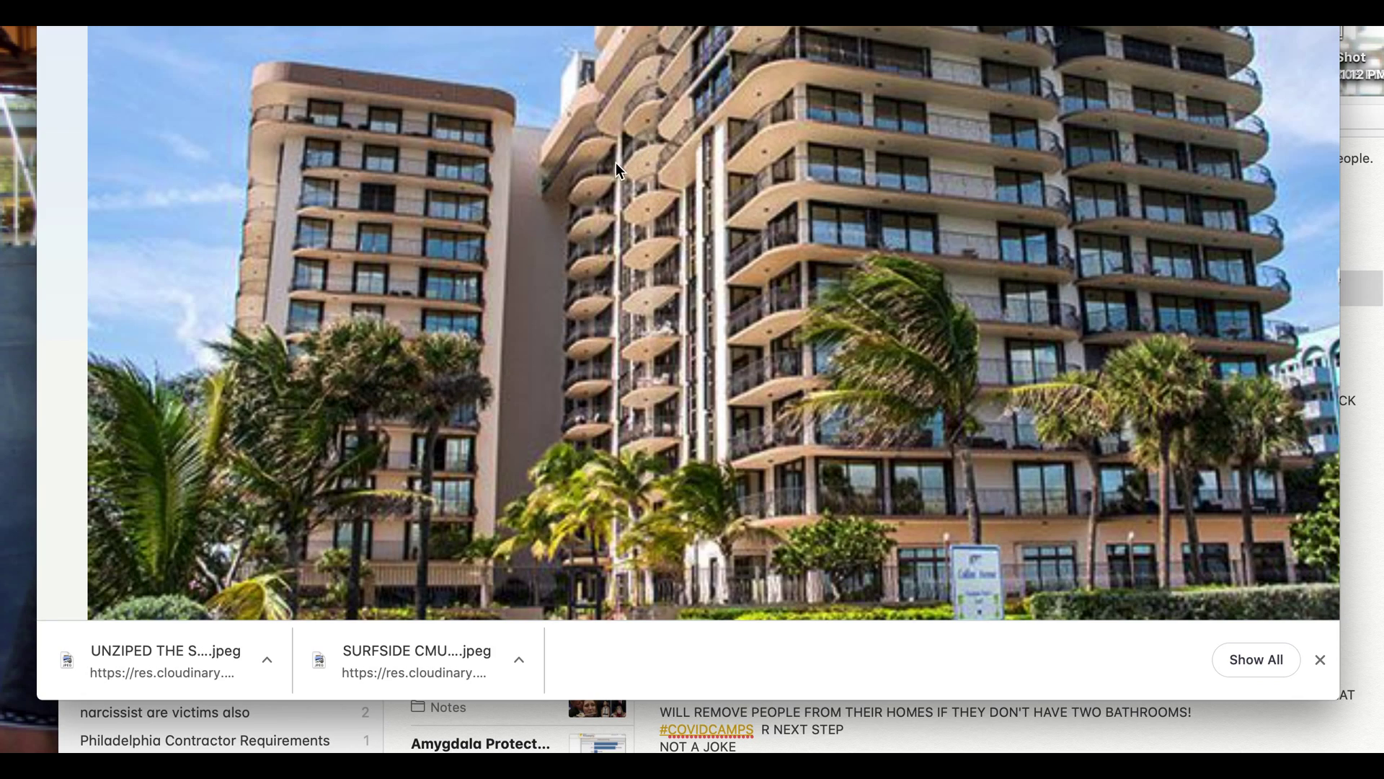
{"action": "scroll", "coordinate": [616, 162], "scroll_direction": "up", "scroll_amount": 2}
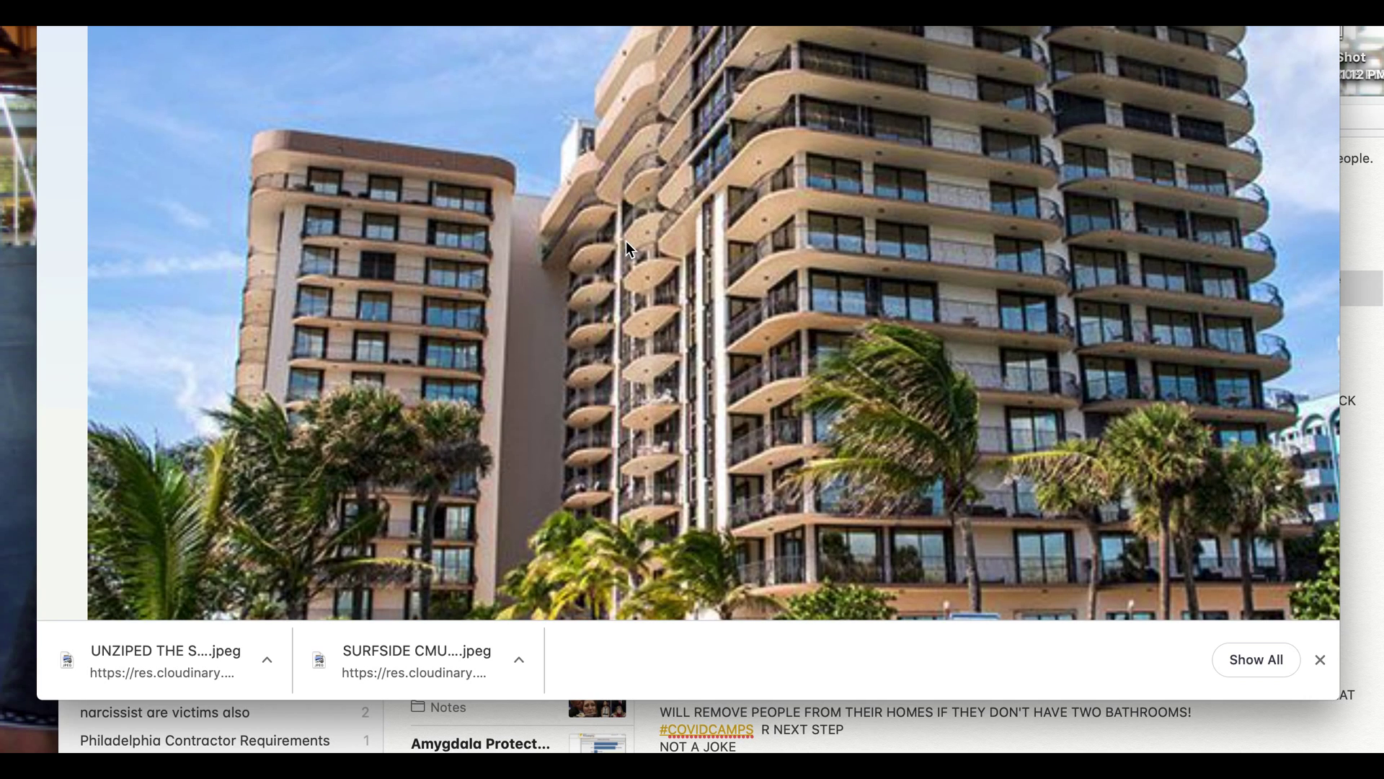
{"action": "scroll", "coordinate": [626, 241], "scroll_direction": "down", "scroll_amount": 5}
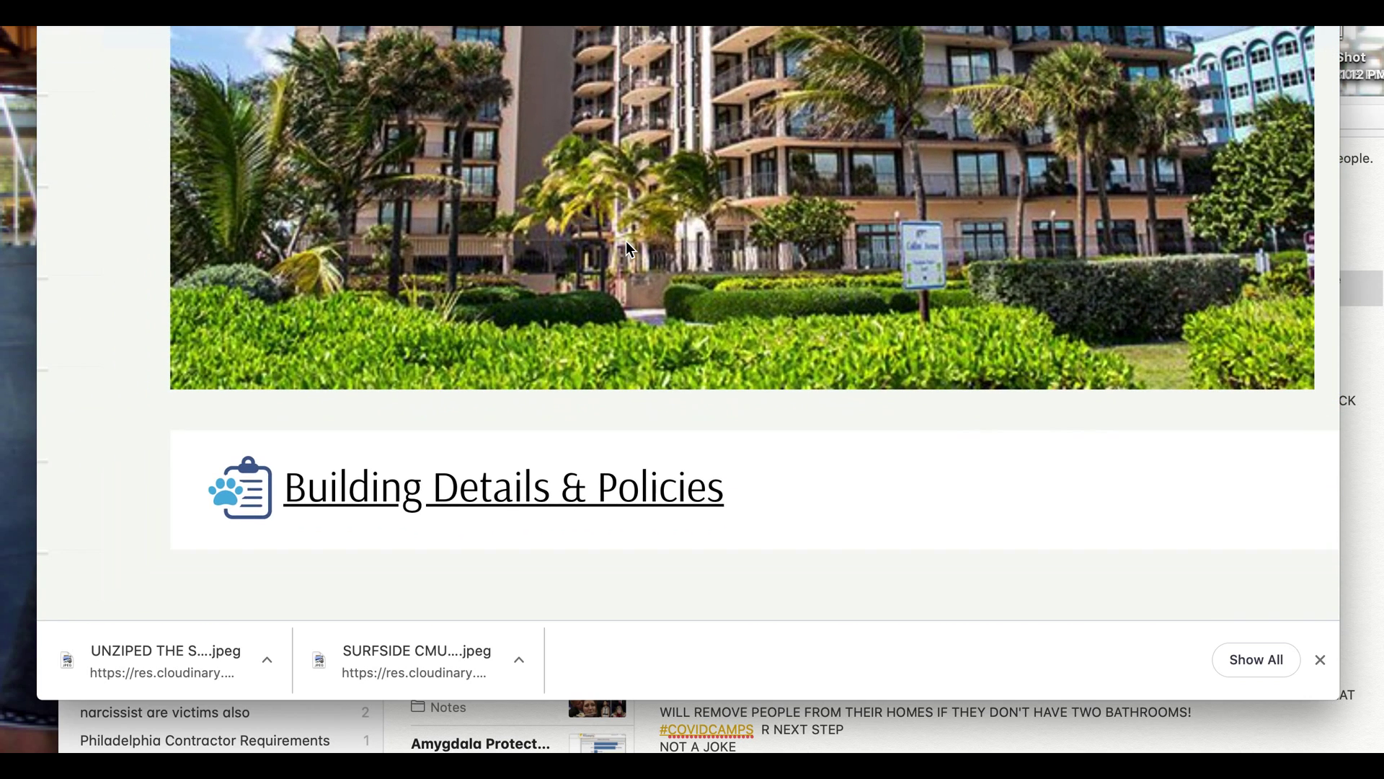
{"action": "scroll", "coordinate": [626, 241], "scroll_direction": "up", "scroll_amount": 4}
{"action": "scroll", "coordinate": [659, 203], "scroll_direction": "up", "scroll_amount": 1}
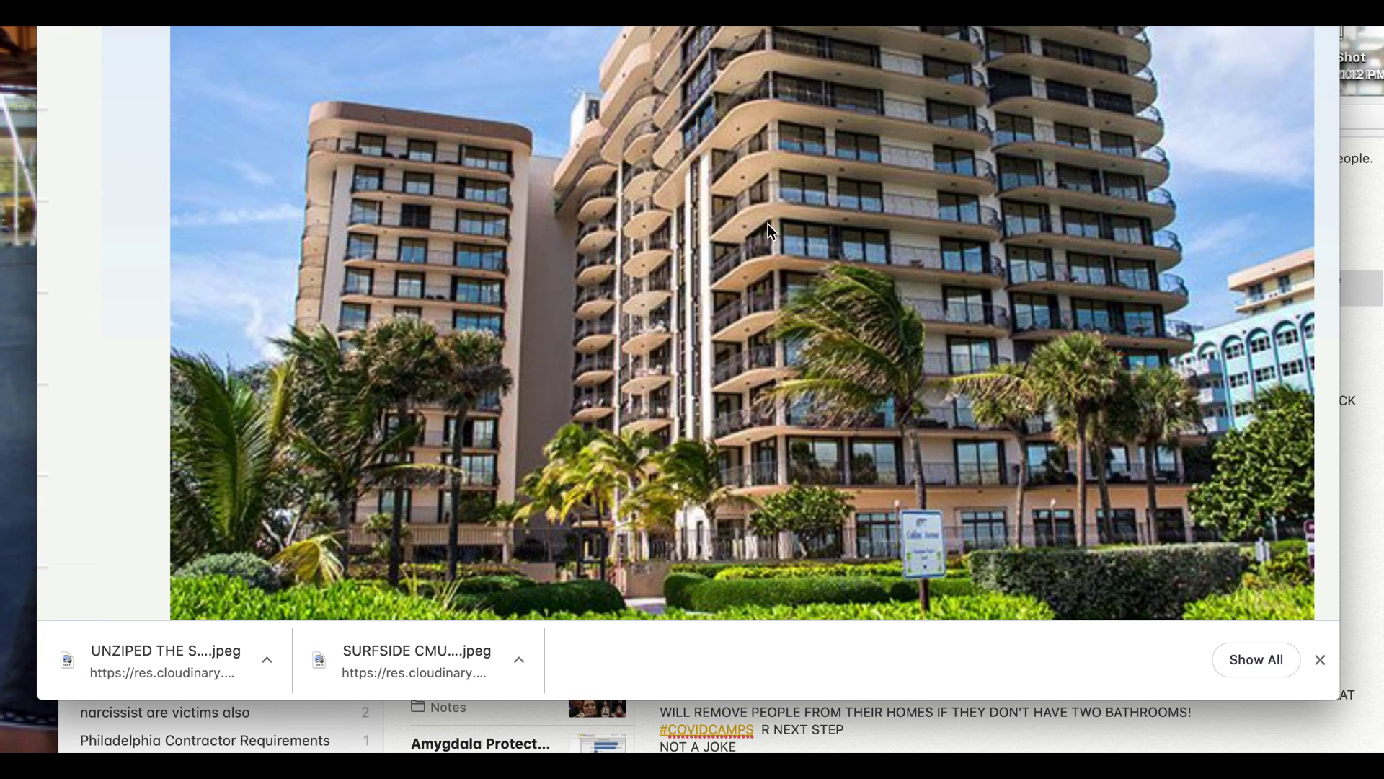
{"action": "scroll", "coordinate": [743, 253], "scroll_direction": "up", "scroll_amount": 2}
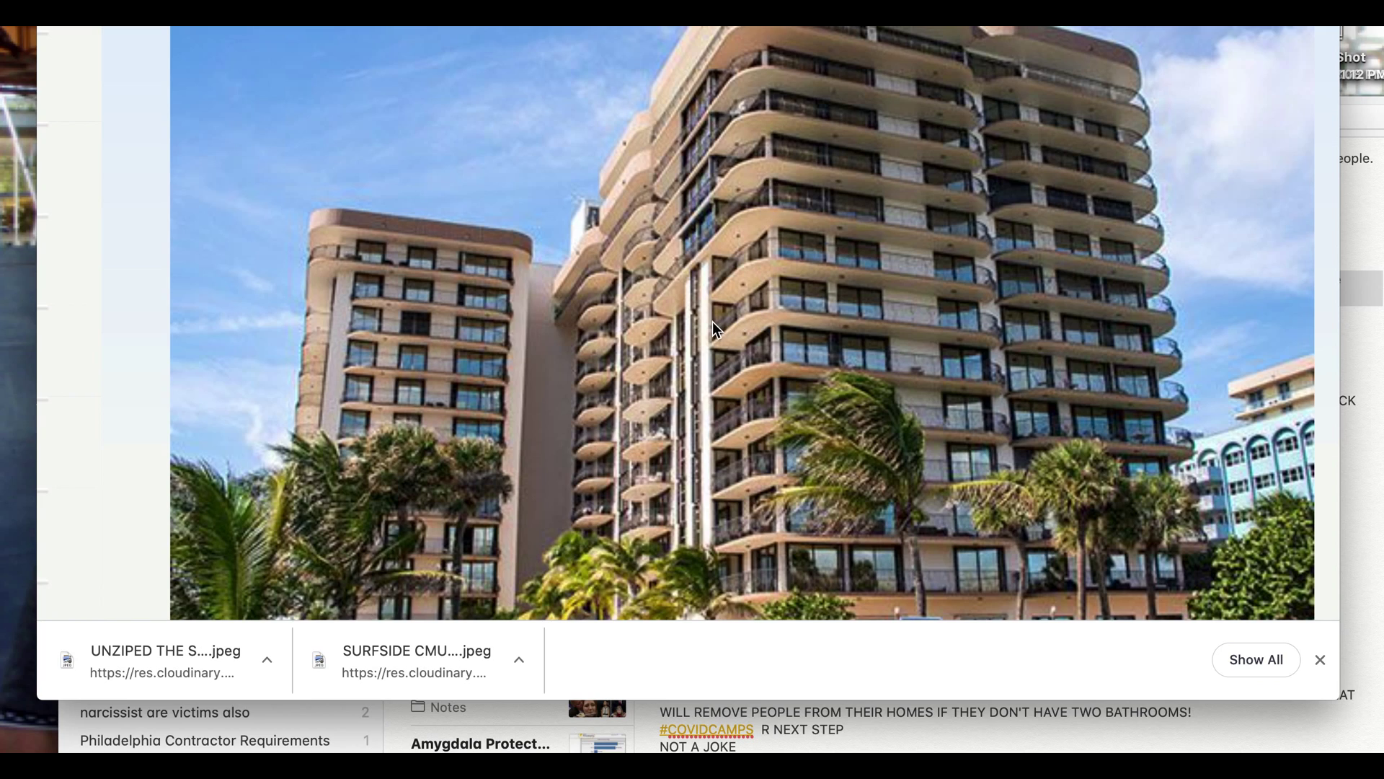
{"action": "scroll", "coordinate": [715, 334], "scroll_direction": "down", "scroll_amount": 1}
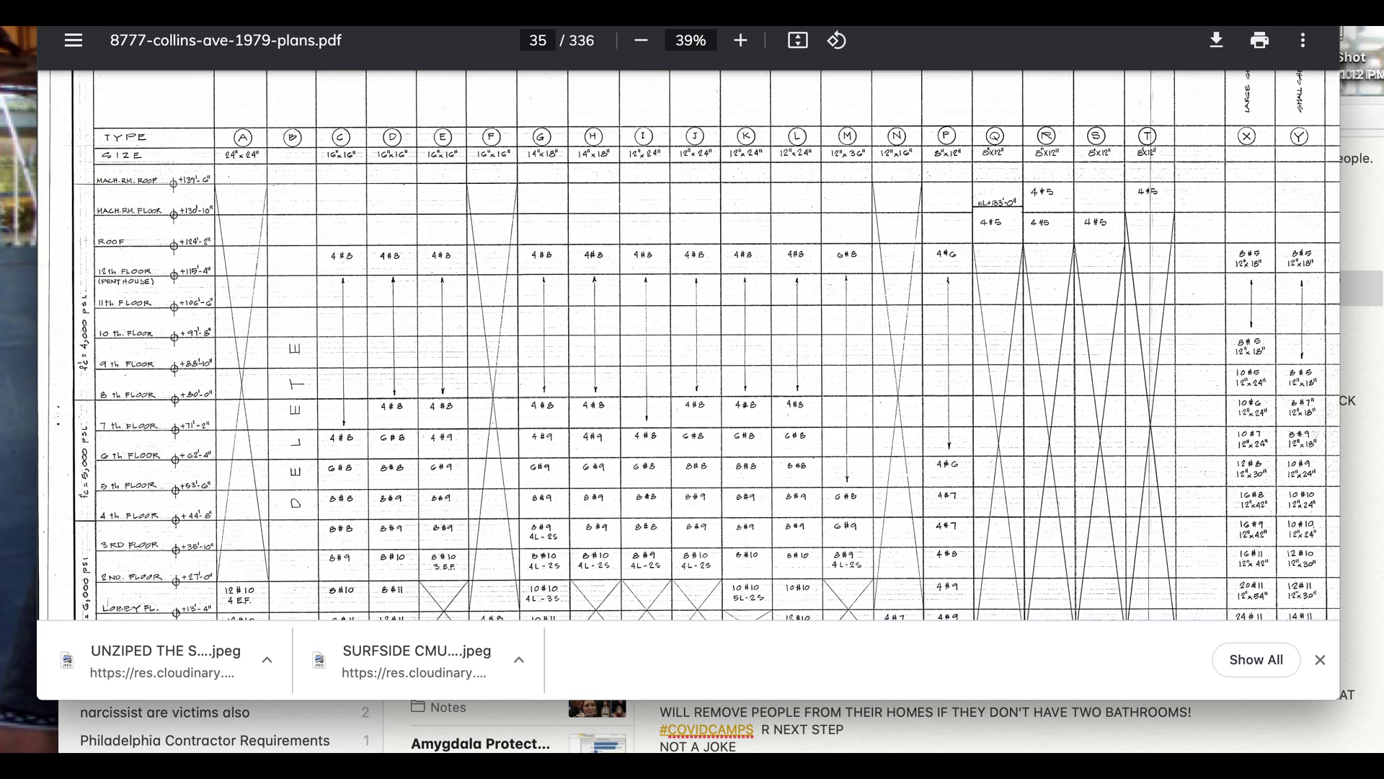
{"action": "scroll", "coordinate": [609, 402], "scroll_direction": "up", "scroll_amount": 1}
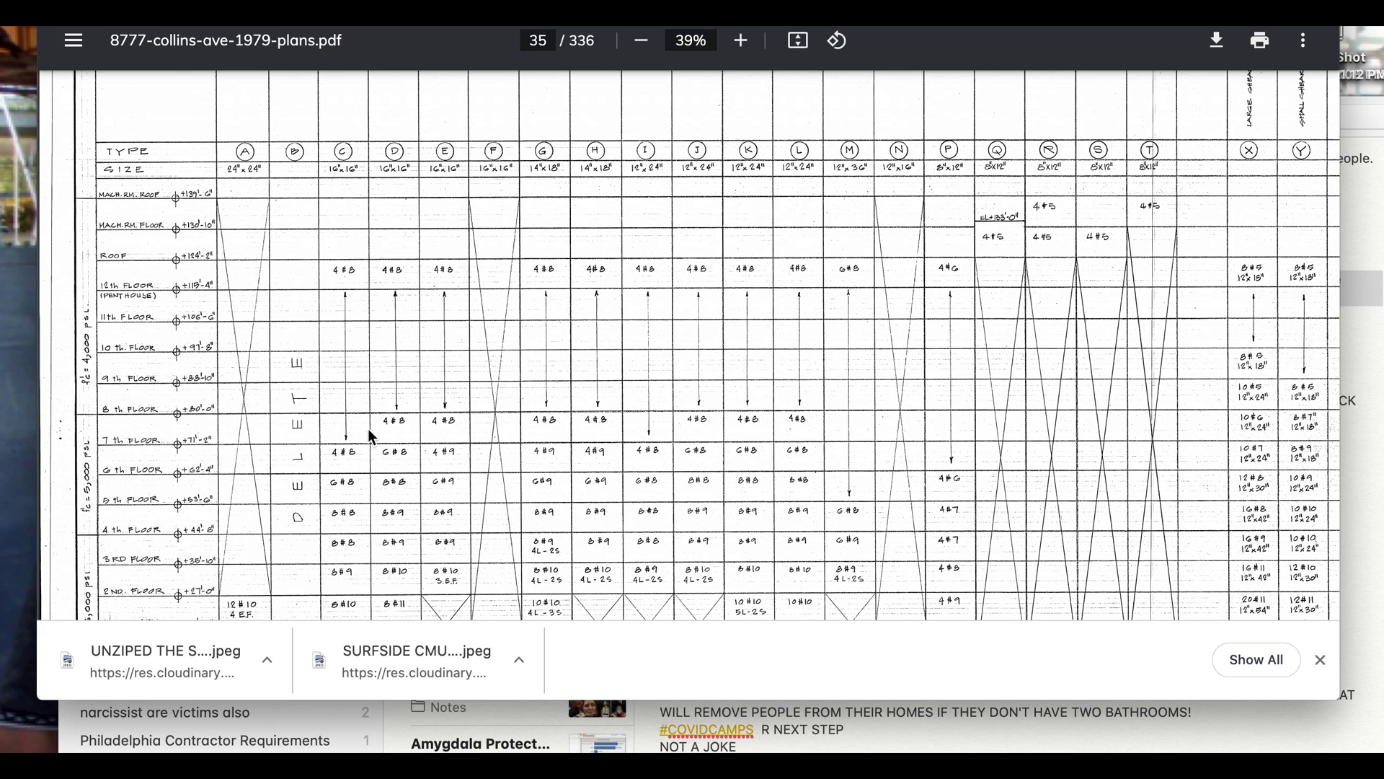
{"action": "scroll", "coordinate": [583, 432], "scroll_direction": "up", "scroll_amount": 1}
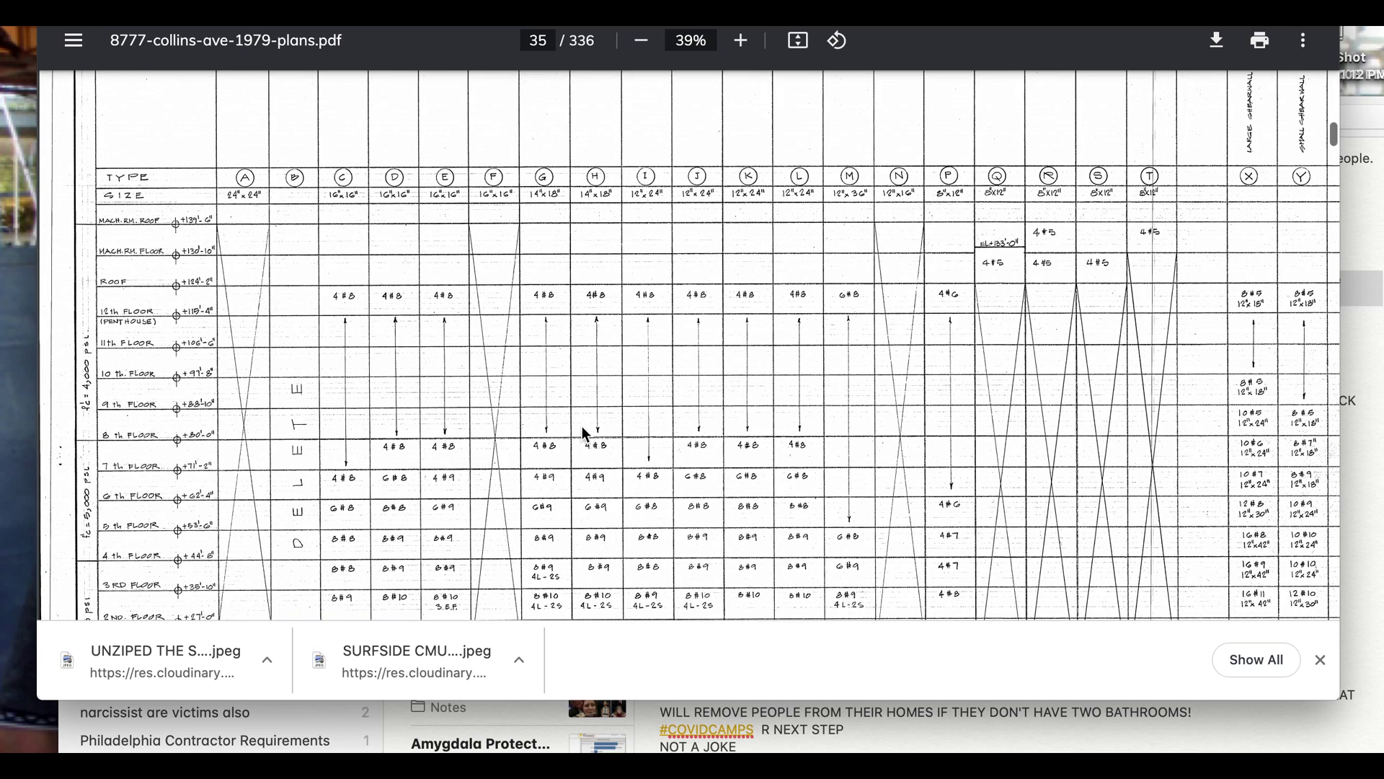
{"action": "scroll", "coordinate": [583, 427], "scroll_direction": "down", "scroll_amount": 1}
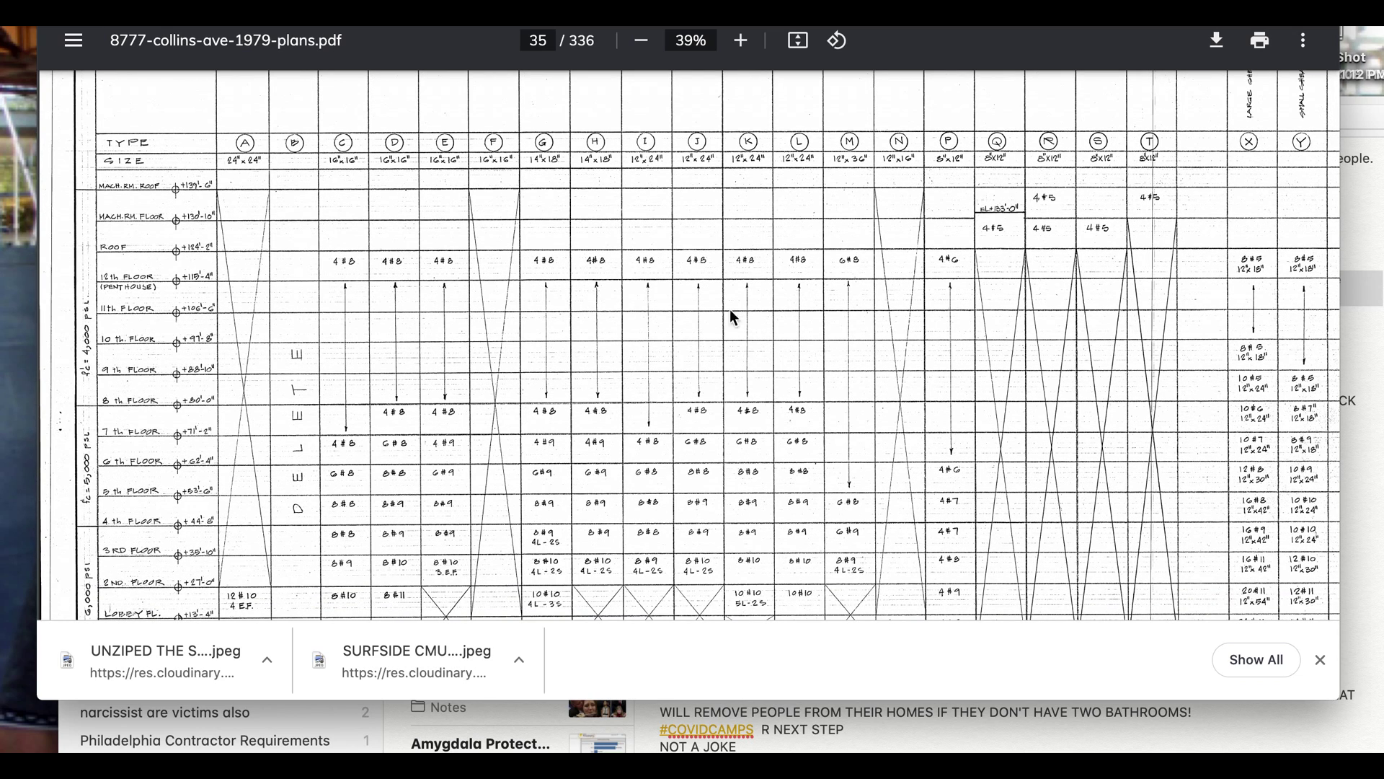
{"action": "scroll", "coordinate": [608, 368], "scroll_direction": "up", "scroll_amount": 1}
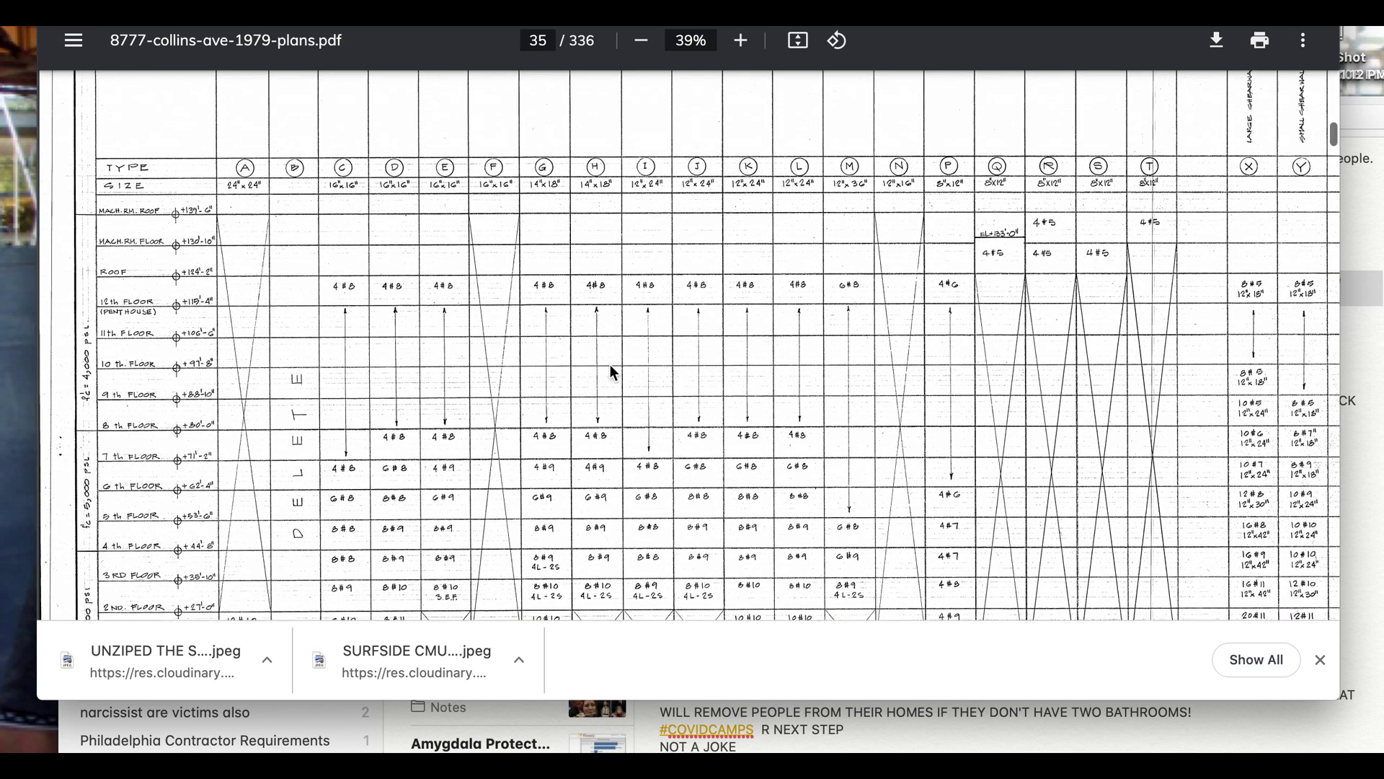
{"action": "scroll", "coordinate": [610, 370], "scroll_direction": "up", "scroll_amount": 4}
{"action": "scroll", "coordinate": [610, 364], "scroll_direction": "up", "scroll_amount": 5}
{"action": "scroll", "coordinate": [607, 343], "scroll_direction": "up", "scroll_amount": 5}
{"action": "scroll", "coordinate": [607, 341], "scroll_direction": "up", "scroll_amount": 5}
{"action": "scroll", "coordinate": [607, 343], "scroll_direction": "up", "scroll_amount": 3}
{"action": "scroll", "coordinate": [607, 342], "scroll_direction": "up", "scroll_amount": 3}
{"action": "scroll", "coordinate": [607, 342], "scroll_direction": "up", "scroll_amount": 5}
{"action": "scroll", "coordinate": [668, 260], "scroll_direction": "up", "scroll_amount": 4}
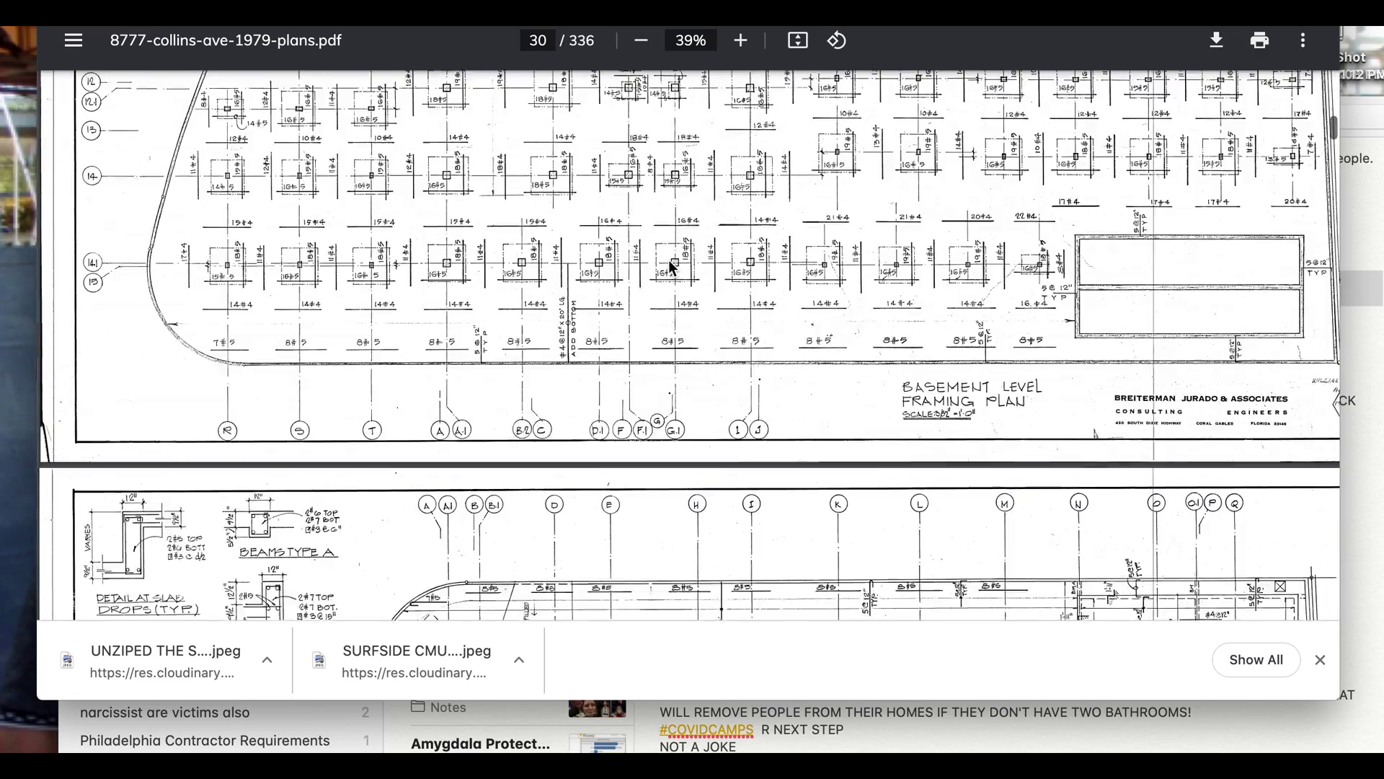
{"action": "scroll", "coordinate": [669, 260], "scroll_direction": "up", "scroll_amount": 1}
{"action": "scroll", "coordinate": [668, 260], "scroll_direction": "up", "scroll_amount": 3}
{"action": "scroll", "coordinate": [669, 259], "scroll_direction": "up", "scroll_amount": 3}
{"action": "scroll", "coordinate": [669, 260], "scroll_direction": "up", "scroll_amount": 3}
{"action": "scroll", "coordinate": [668, 259], "scroll_direction": "up", "scroll_amount": 3}
{"action": "scroll", "coordinate": [669, 260], "scroll_direction": "up", "scroll_amount": 2}
{"action": "scroll", "coordinate": [669, 260], "scroll_direction": "up", "scroll_amount": 2}
{"action": "scroll", "coordinate": [882, 308], "scroll_direction": "up", "scroll_amount": 2}
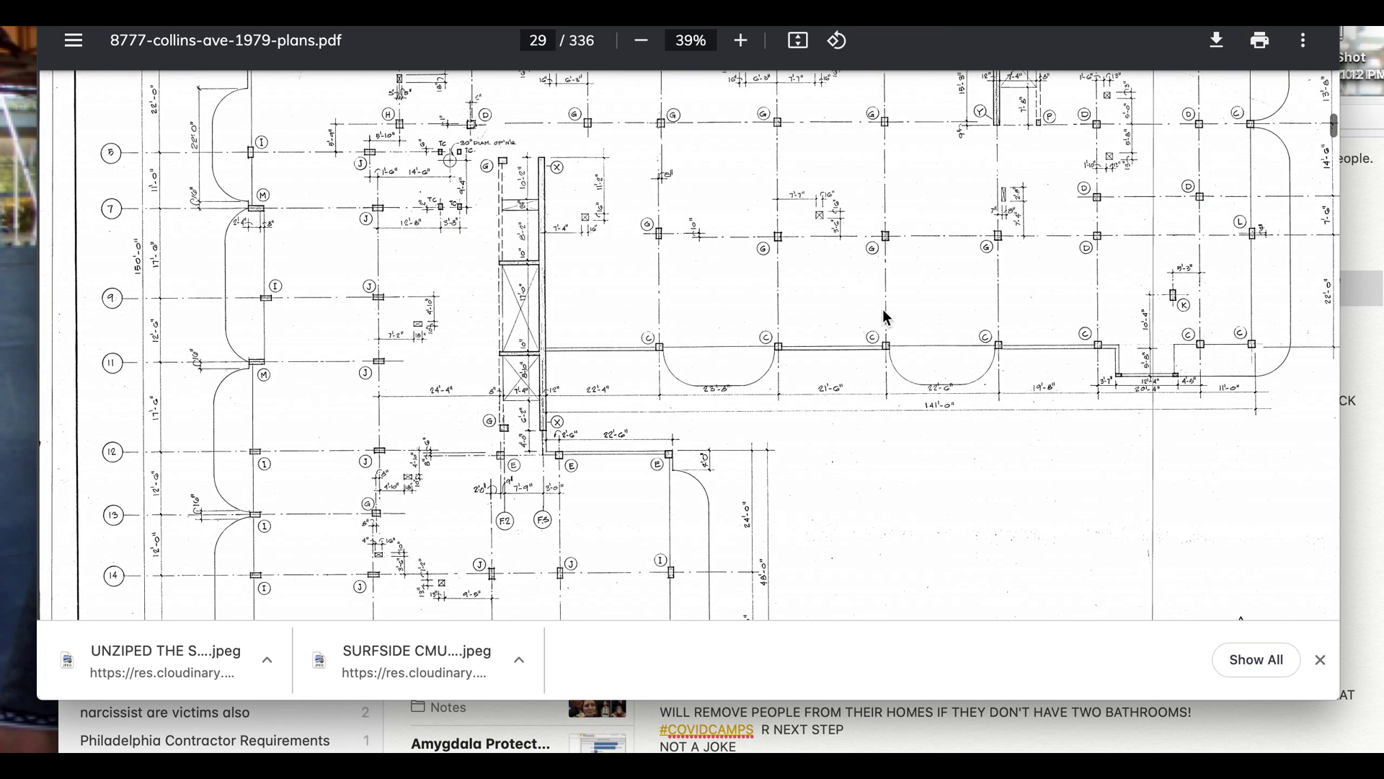
{"action": "scroll", "coordinate": [883, 308], "scroll_direction": "up", "scroll_amount": 2}
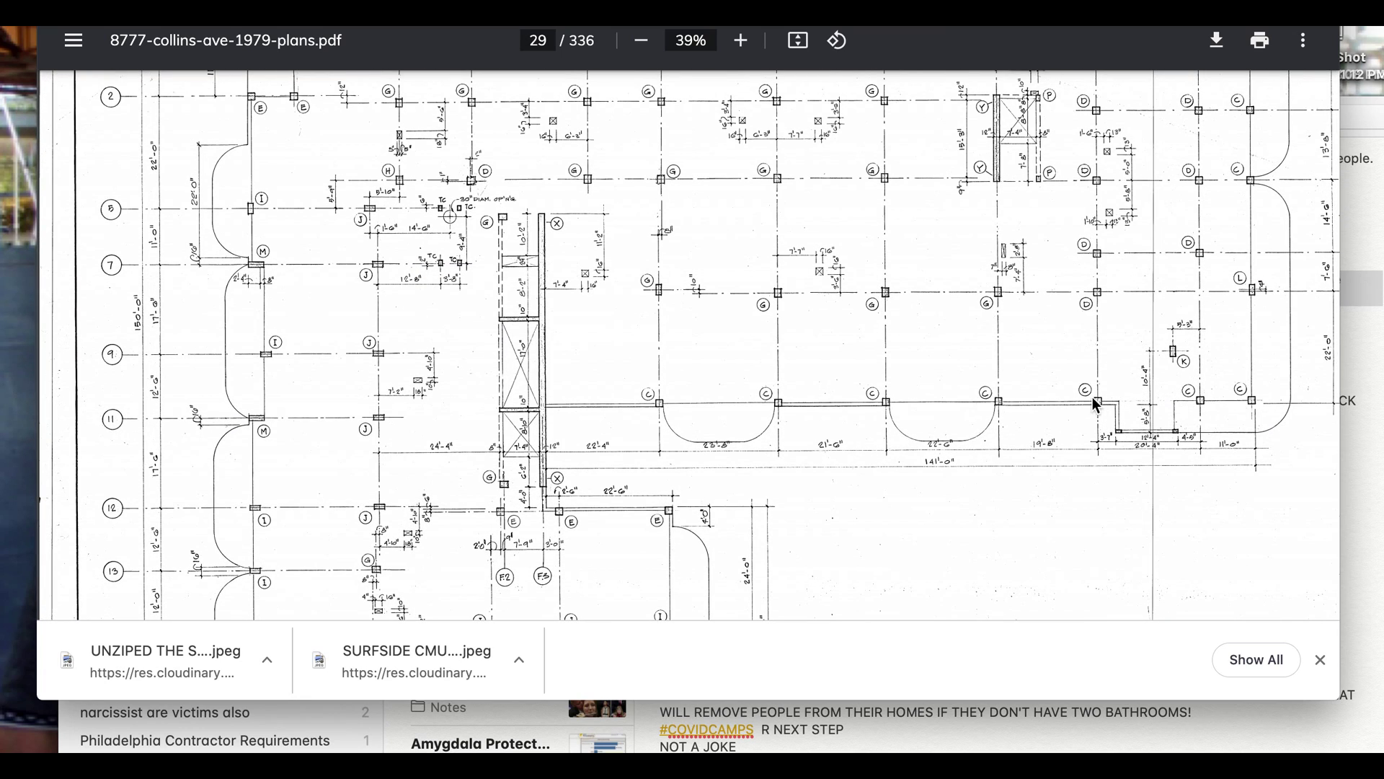
{"action": "scroll", "coordinate": [996, 402], "scroll_direction": "right", "scroll_amount": 1}
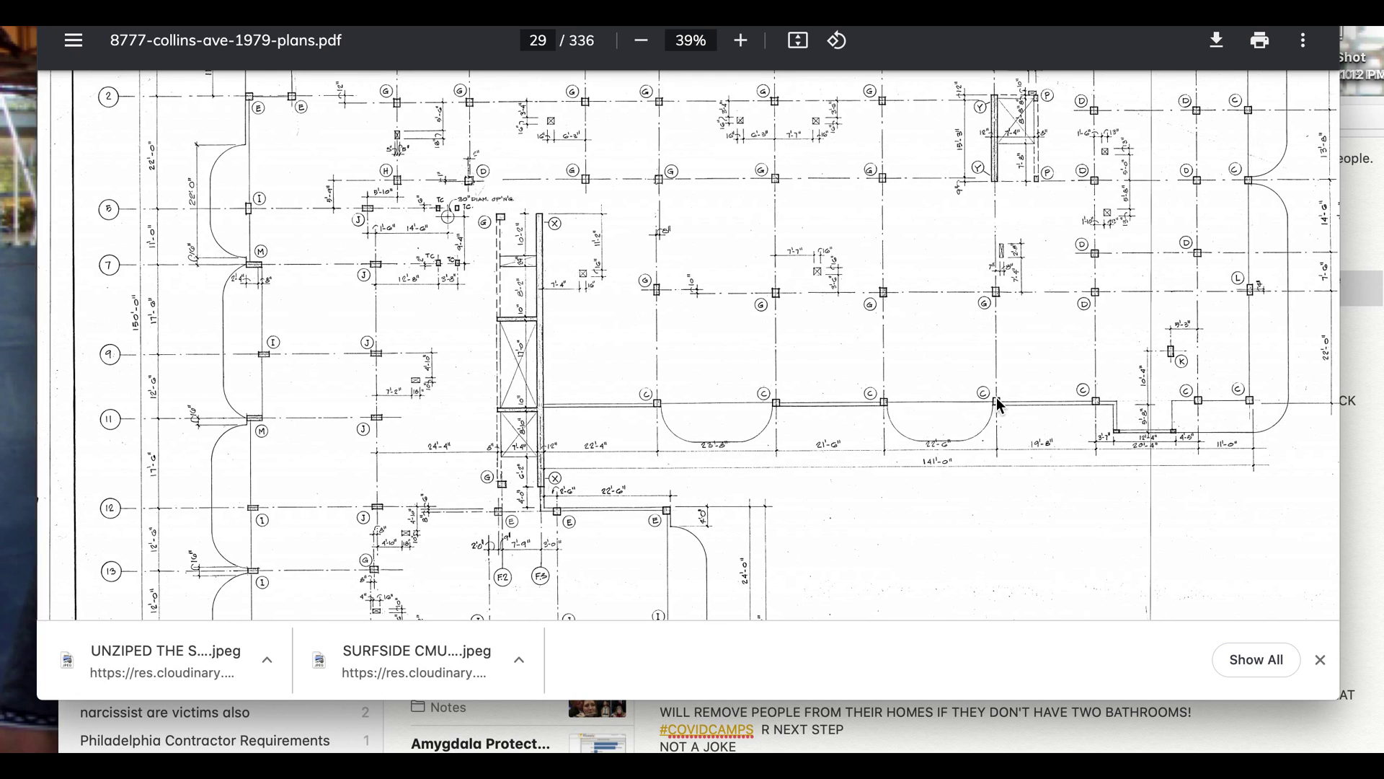
{"action": "scroll", "coordinate": [996, 400], "scroll_direction": "right", "scroll_amount": 1}
{"action": "scroll", "coordinate": [978, 379], "scroll_direction": "right", "scroll_amount": 4}
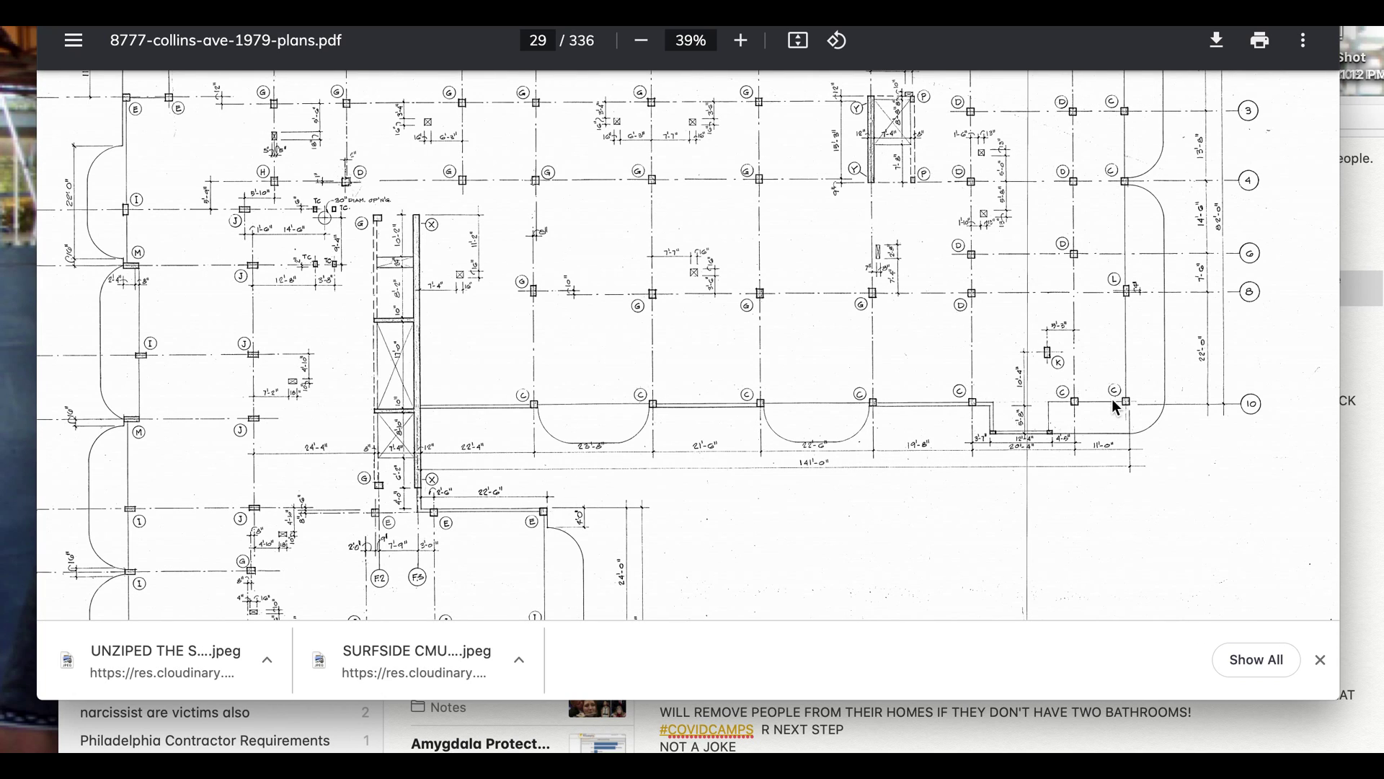
{"action": "scroll", "coordinate": [892, 325], "scroll_direction": "up", "scroll_amount": 1}
{"action": "scroll", "coordinate": [886, 274], "scroll_direction": "up", "scroll_amount": 1}
{"action": "scroll", "coordinate": [881, 217], "scroll_direction": "up", "scroll_amount": 1}
{"action": "scroll", "coordinate": [865, 281], "scroll_direction": "up", "scroll_amount": 1}
{"action": "scroll", "coordinate": [852, 394], "scroll_direction": "down", "scroll_amount": 2}
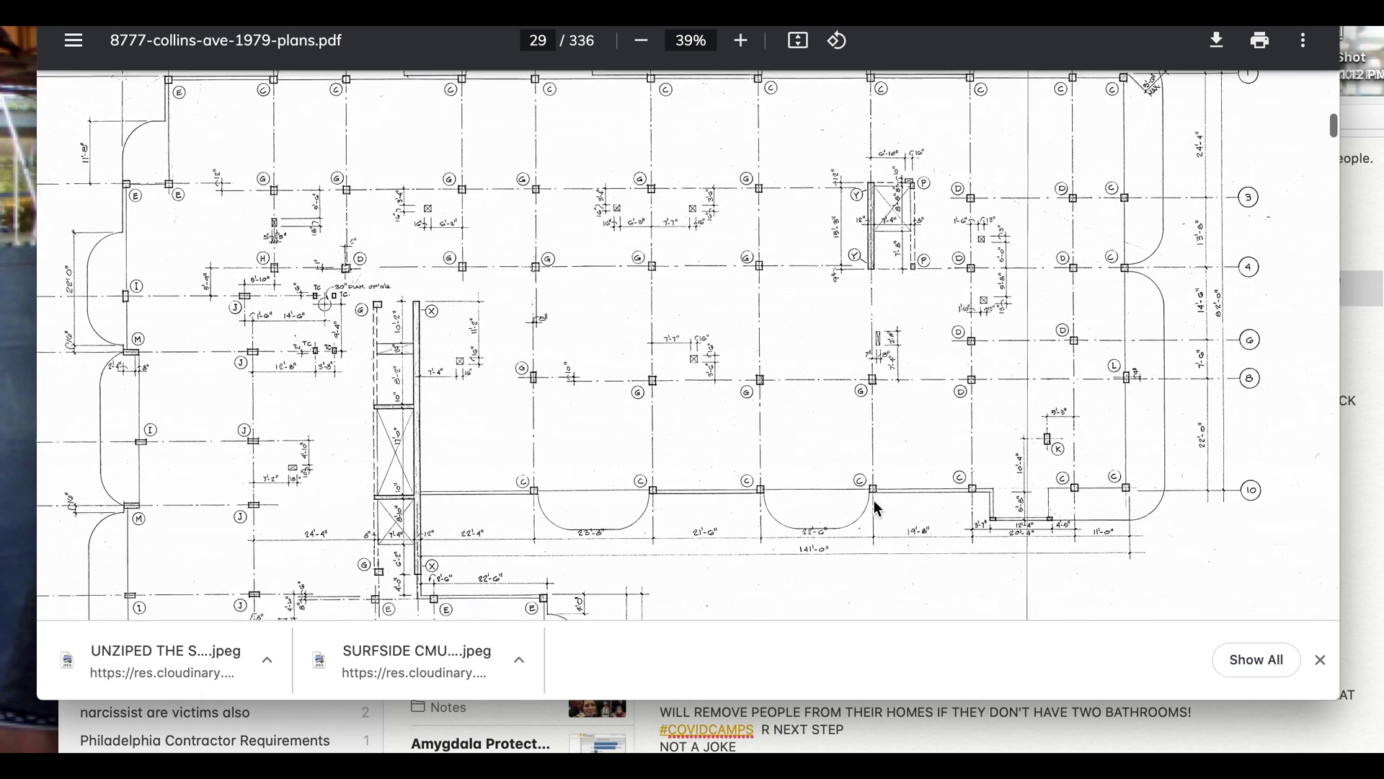
{"action": "scroll", "coordinate": [868, 433], "scroll_direction": "down", "scroll_amount": 2}
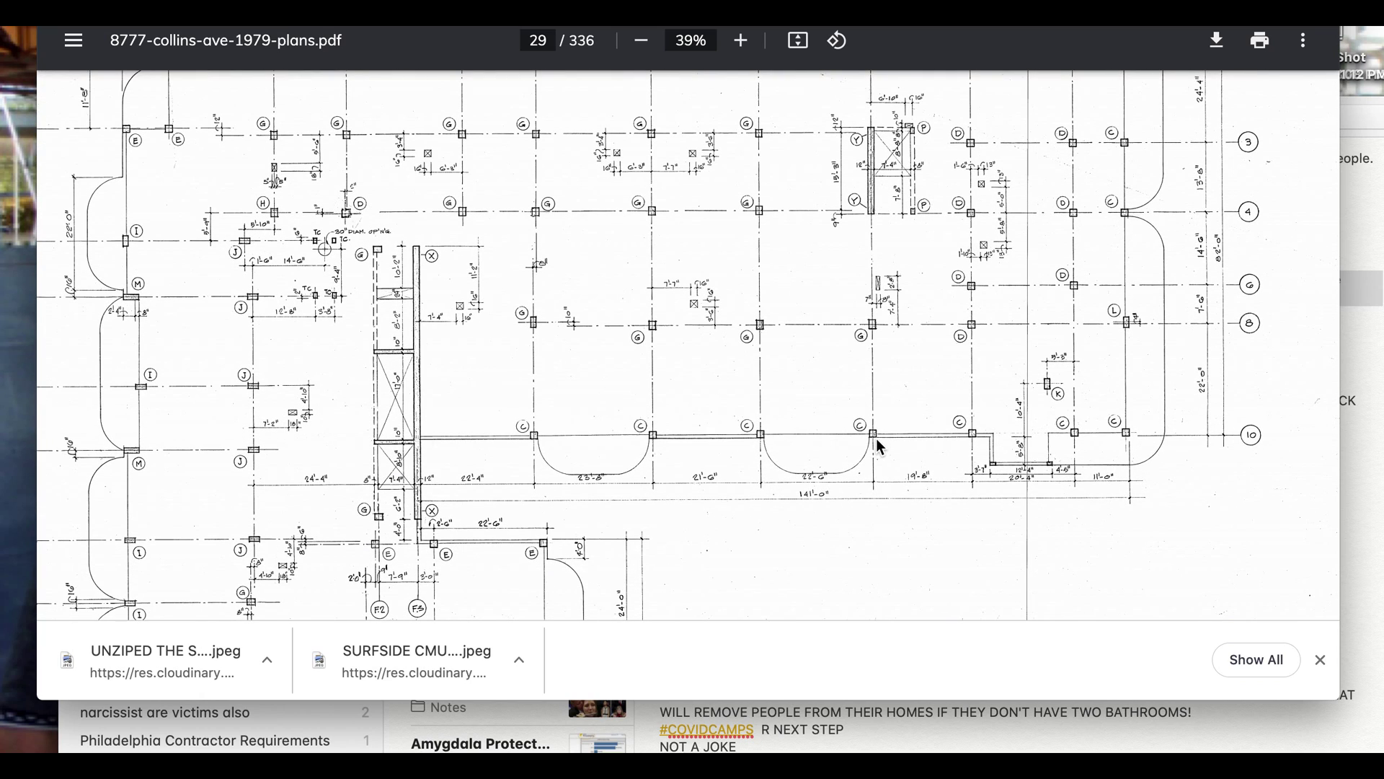
{"action": "scroll", "coordinate": [870, 429], "scroll_direction": "down", "scroll_amount": 1}
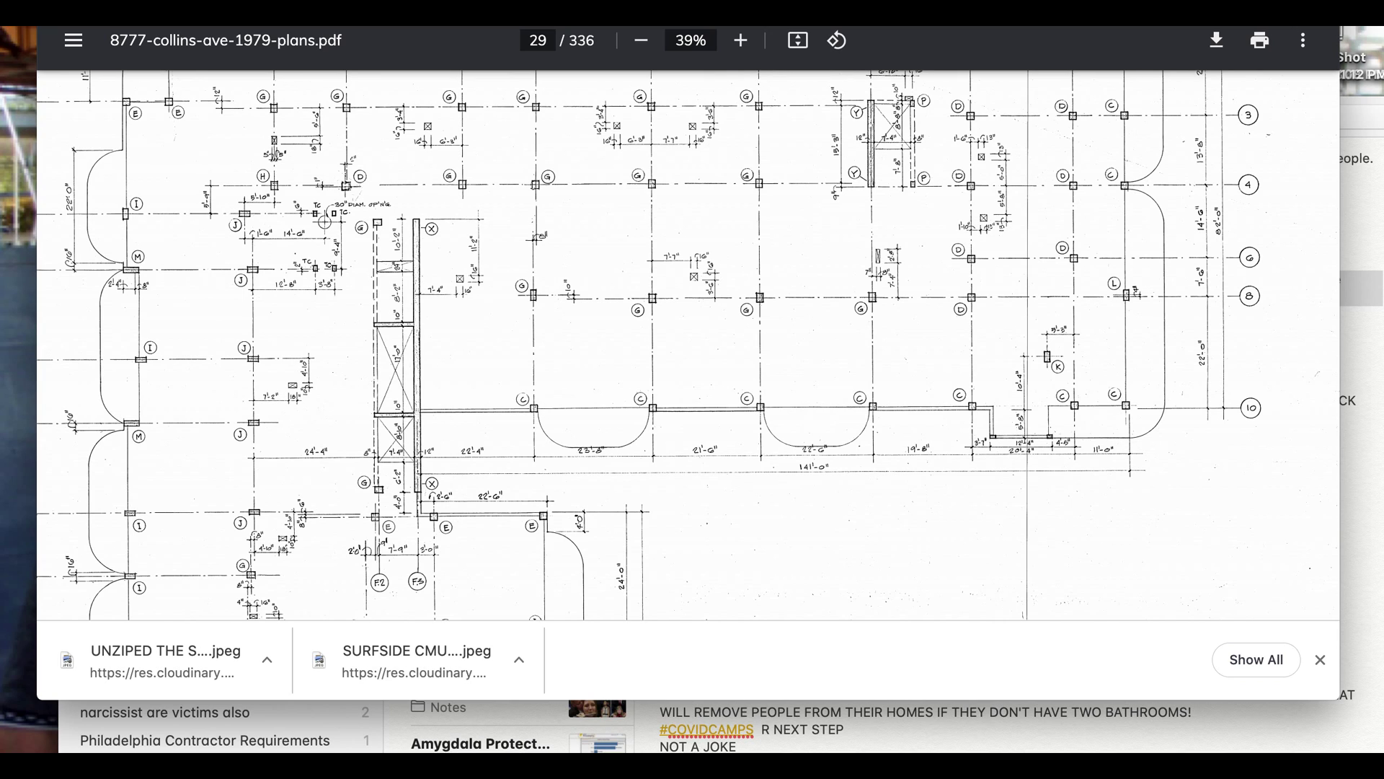
Close the current tab to return to the Champlain Towers image search results.
{"action": "key", "text": "ctrl+w"}
{"action": "scroll", "coordinate": [1051, 373], "scroll_direction": "up", "scroll_amount": 1}
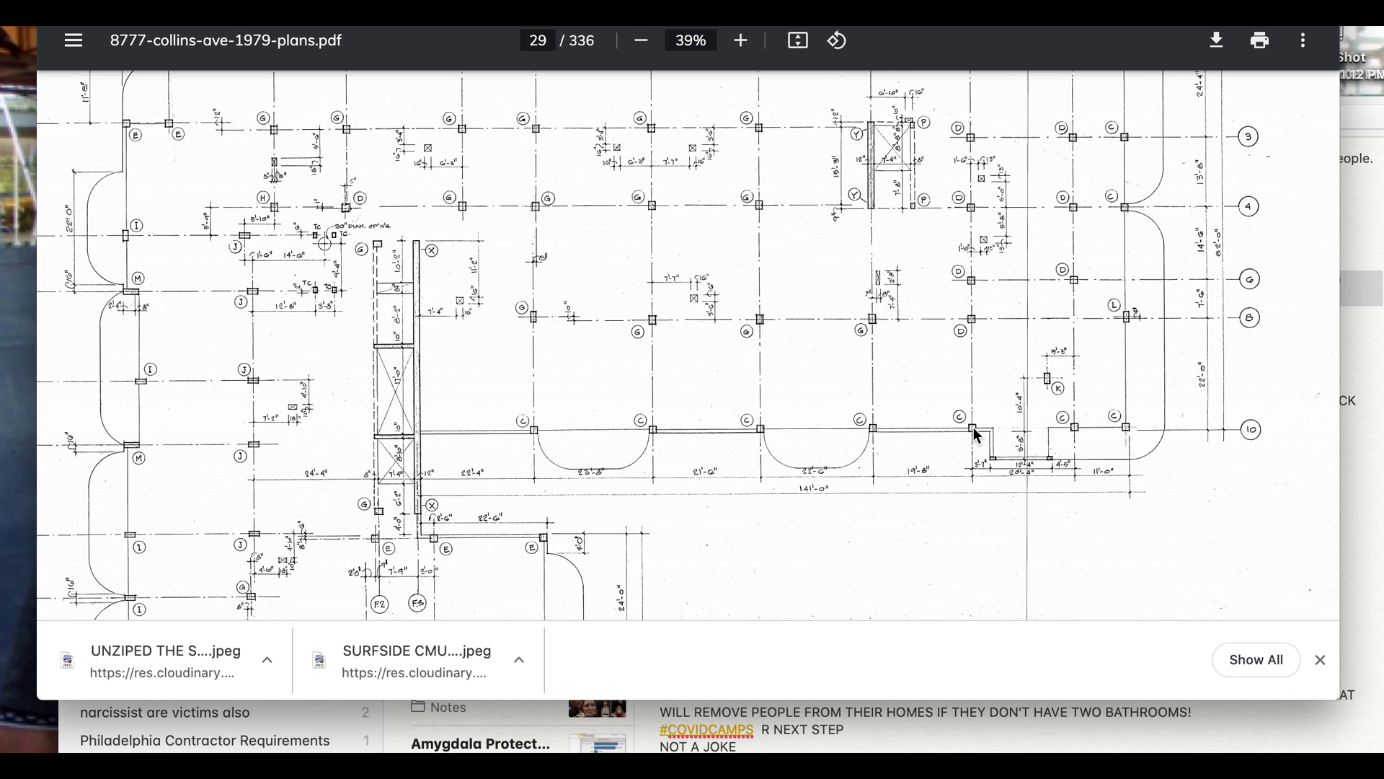
{"action": "scroll", "coordinate": [970, 435], "scroll_direction": "up", "scroll_amount": 1}
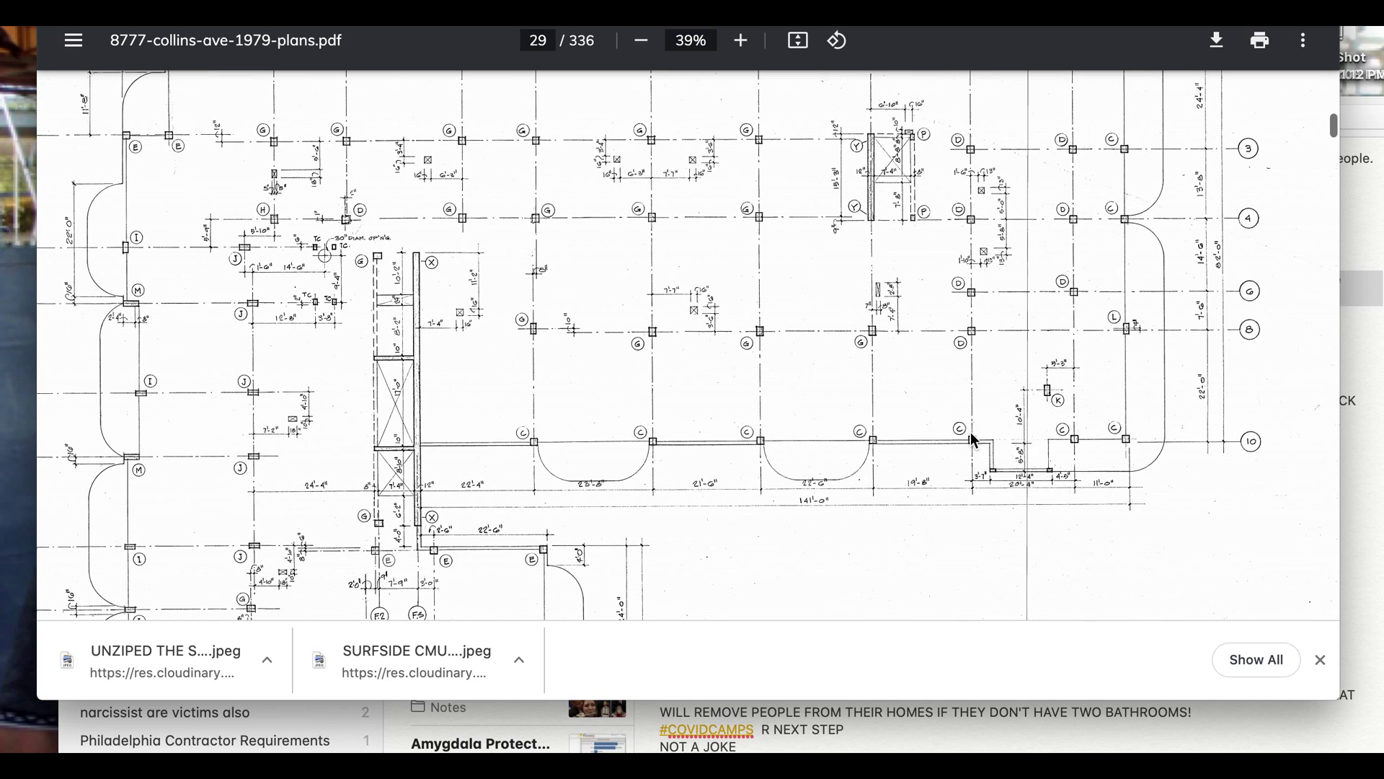
{"action": "scroll", "coordinate": [970, 435], "scroll_direction": "up", "scroll_amount": 1}
{"action": "scroll", "coordinate": [970, 434], "scroll_direction": "up", "scroll_amount": 2}
{"action": "scroll", "coordinate": [974, 357], "scroll_direction": "up", "scroll_amount": 1}
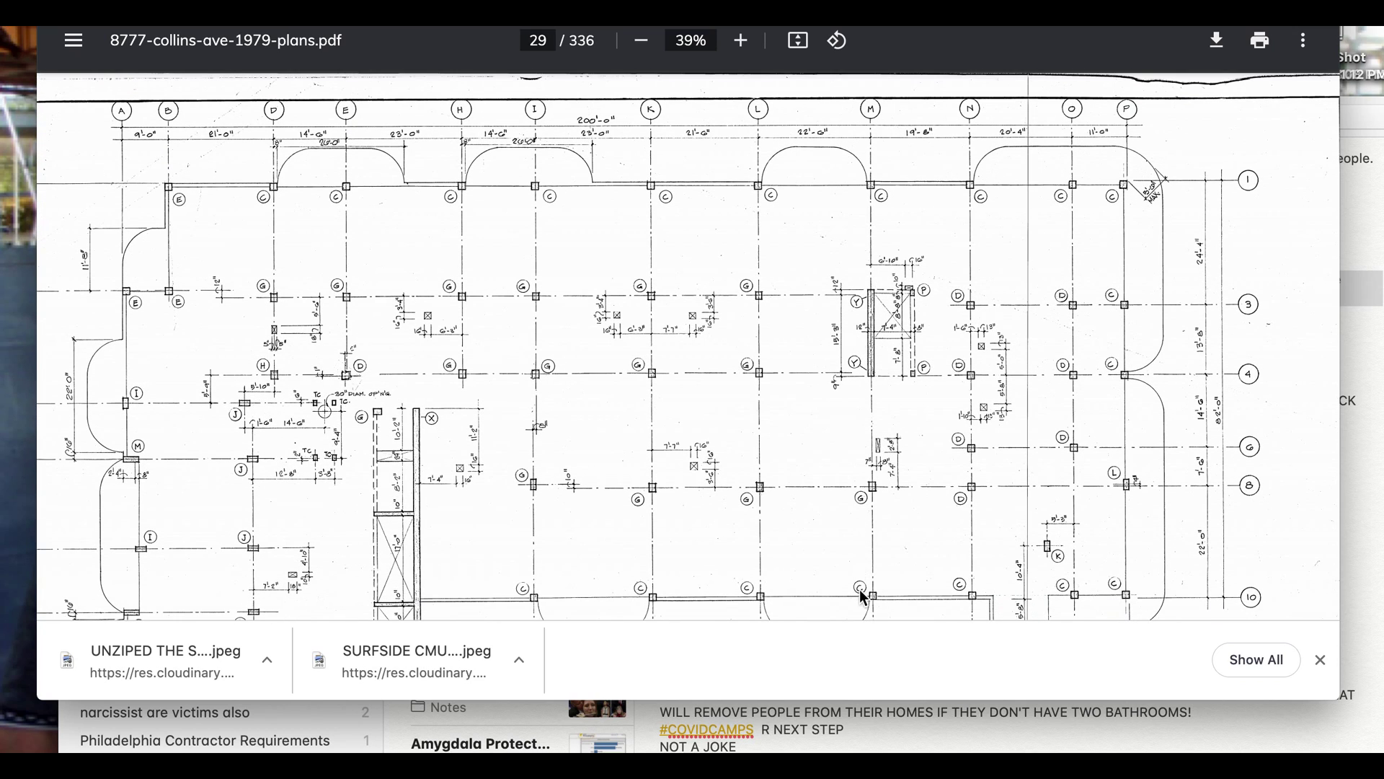
{"action": "scroll", "coordinate": [862, 594], "scroll_direction": "down", "scroll_amount": 3}
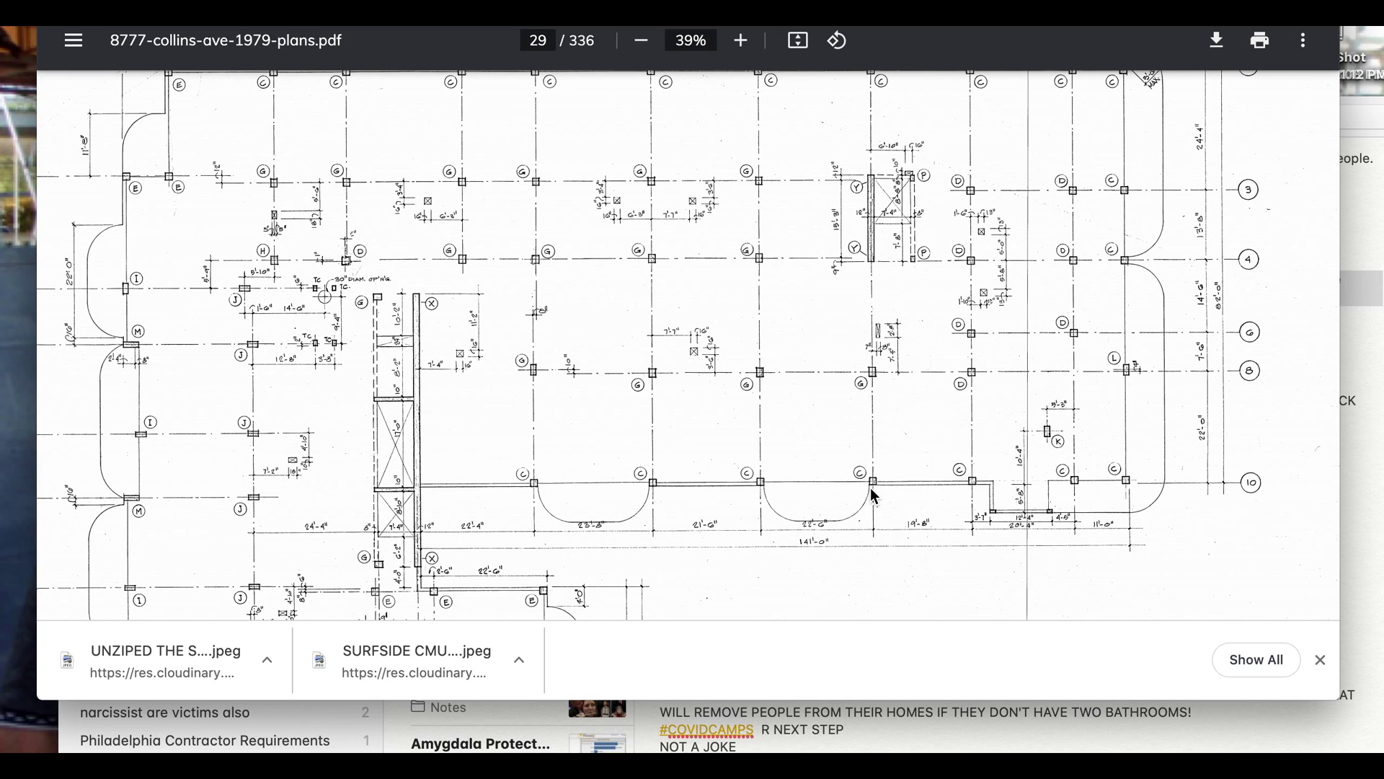
{"action": "scroll", "coordinate": [594, 392], "scroll_direction": "down", "scroll_amount": 20}
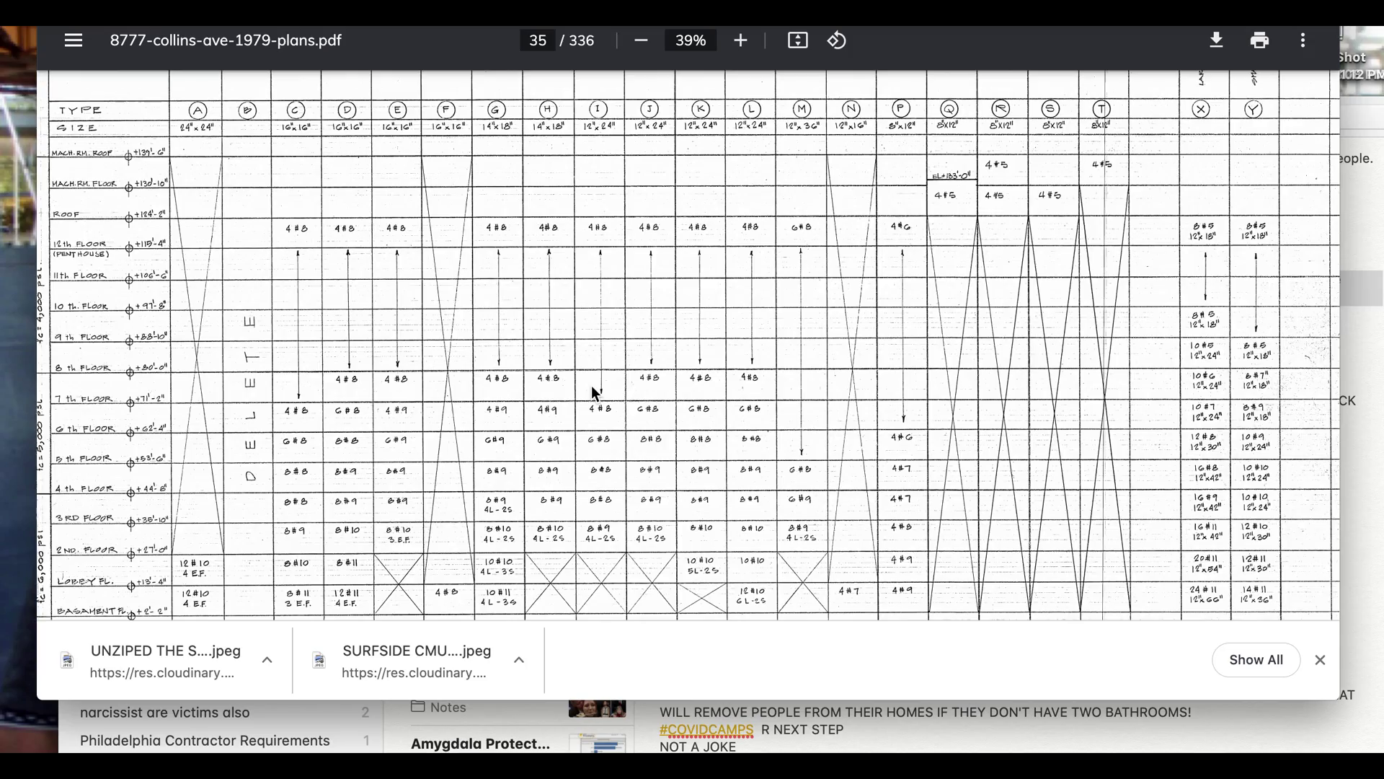
{"action": "scroll", "coordinate": [587, 392], "scroll_direction": "up", "scroll_amount": 5}
{"action": "scroll", "coordinate": [814, 103], "scroll_direction": "down", "scroll_amount": 5}
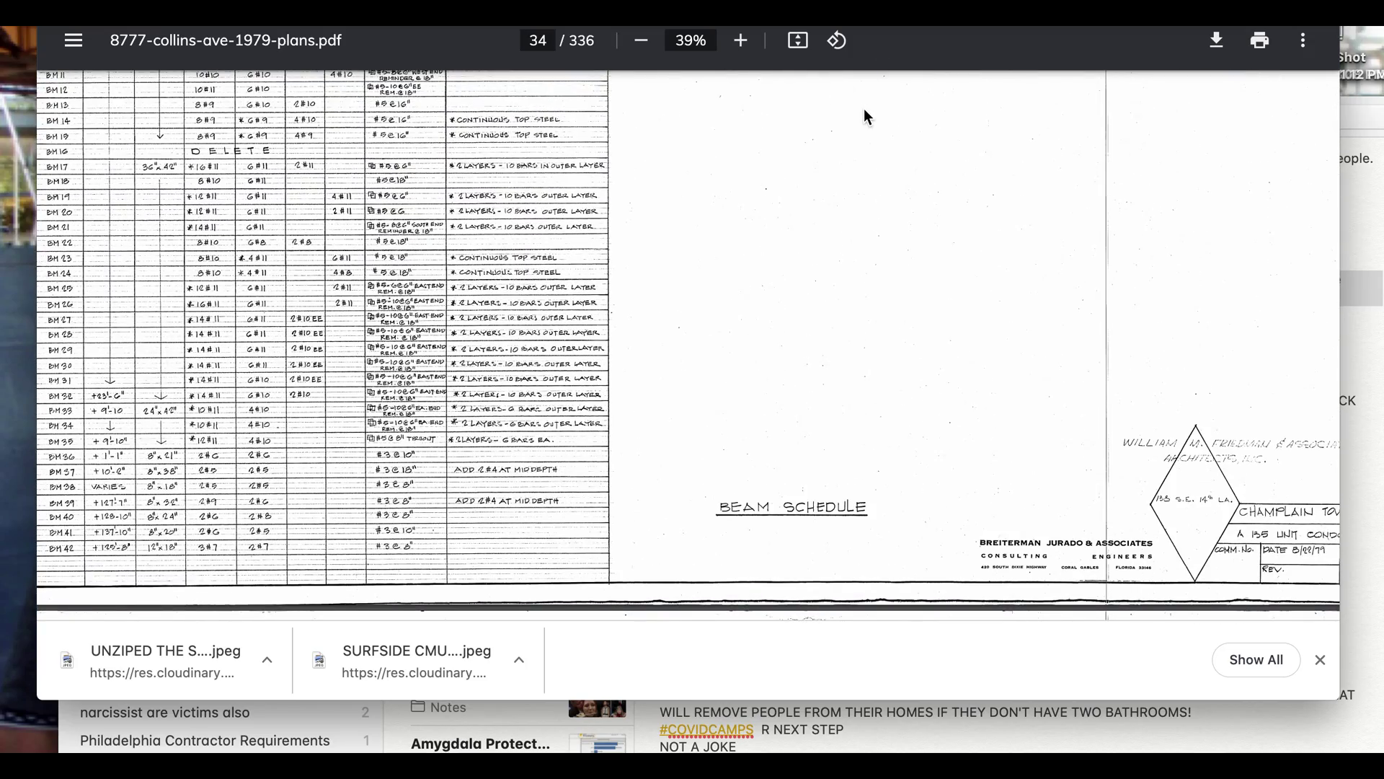
{"action": "scroll", "coordinate": [864, 116], "scroll_direction": "up", "scroll_amount": 5}
{"action": "scroll", "coordinate": [864, 116], "scroll_direction": "up", "scroll_amount": 5}
{"action": "scroll", "coordinate": [864, 108], "scroll_direction": "up", "scroll_amount": 5}
{"action": "scroll", "coordinate": [864, 108], "scroll_direction": "up", "scroll_amount": 5}
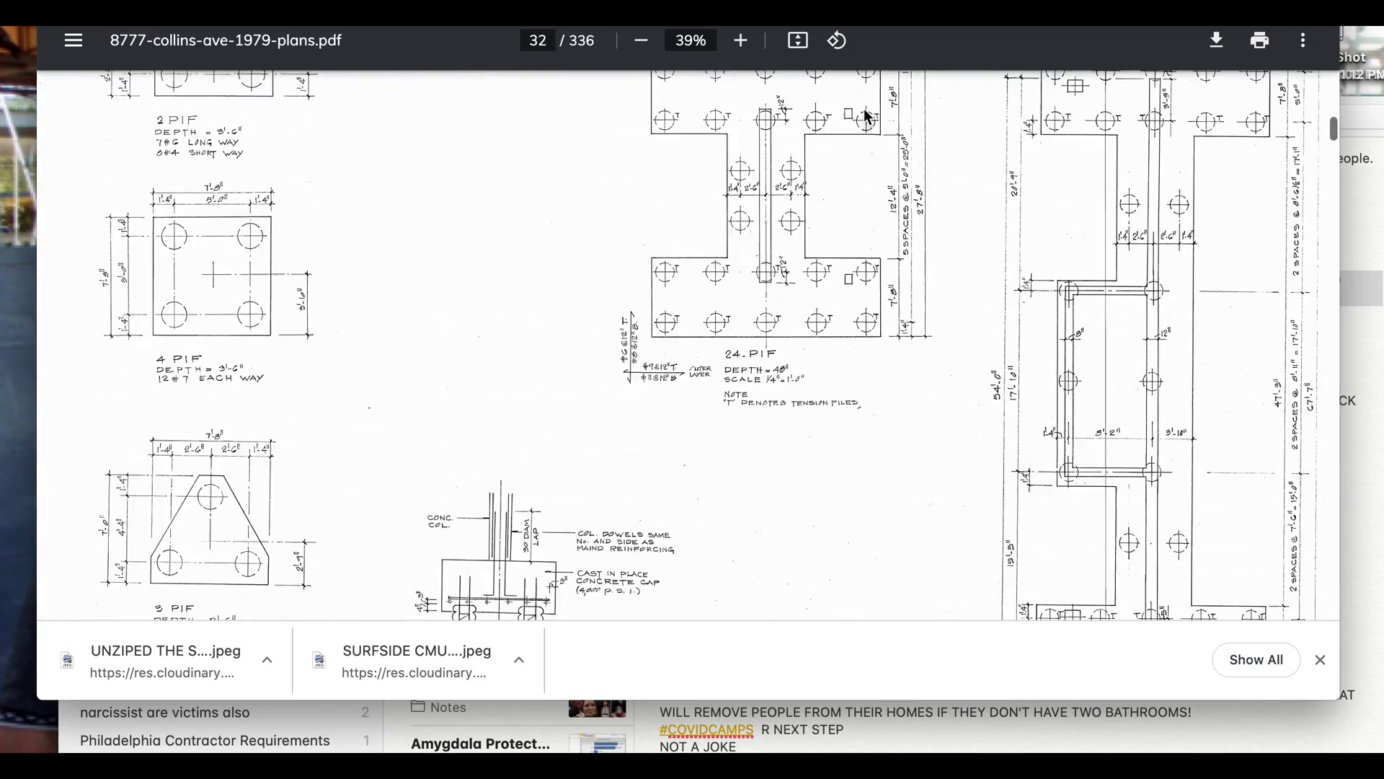
{"action": "scroll", "coordinate": [864, 109], "scroll_direction": "up", "scroll_amount": 5}
{"action": "scroll", "coordinate": [863, 109], "scroll_direction": "up", "scroll_amount": 5}
{"action": "scroll", "coordinate": [864, 109], "scroll_direction": "up", "scroll_amount": 5}
{"action": "scroll", "coordinate": [876, 159], "scroll_direction": "up", "scroll_amount": 5}
{"action": "scroll", "coordinate": [876, 158], "scroll_direction": "up", "scroll_amount": 5}
{"action": "scroll", "coordinate": [876, 158], "scroll_direction": "up", "scroll_amount": 5}
{"action": "scroll", "coordinate": [876, 158], "scroll_direction": "up", "scroll_amount": 5}
{"action": "scroll", "coordinate": [832, 204], "scroll_direction": "up", "scroll_amount": 5}
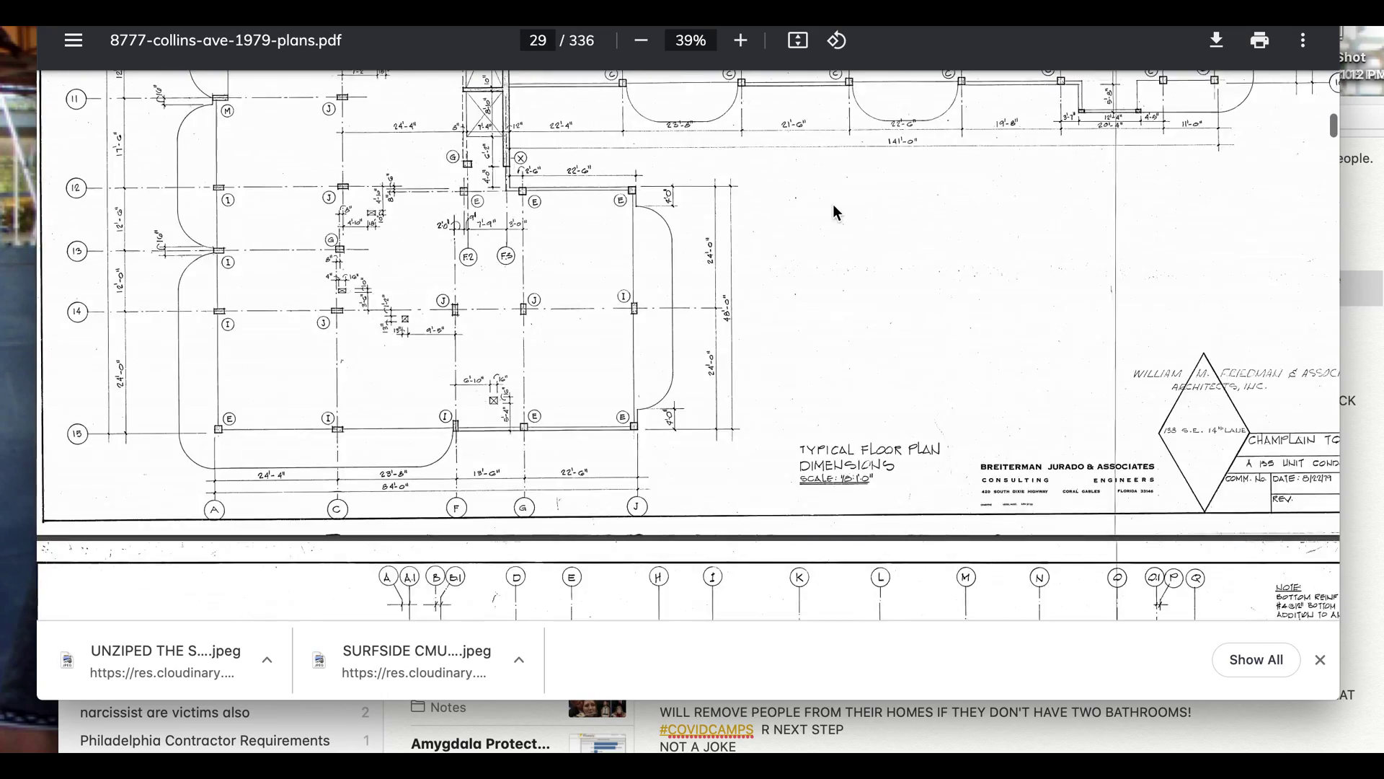
{"action": "scroll", "coordinate": [832, 203], "scroll_direction": "up", "scroll_amount": 5}
{"action": "scroll", "coordinate": [833, 203], "scroll_direction": "up", "scroll_amount": 5}
{"action": "scroll", "coordinate": [833, 203], "scroll_direction": "up", "scroll_amount": 2}
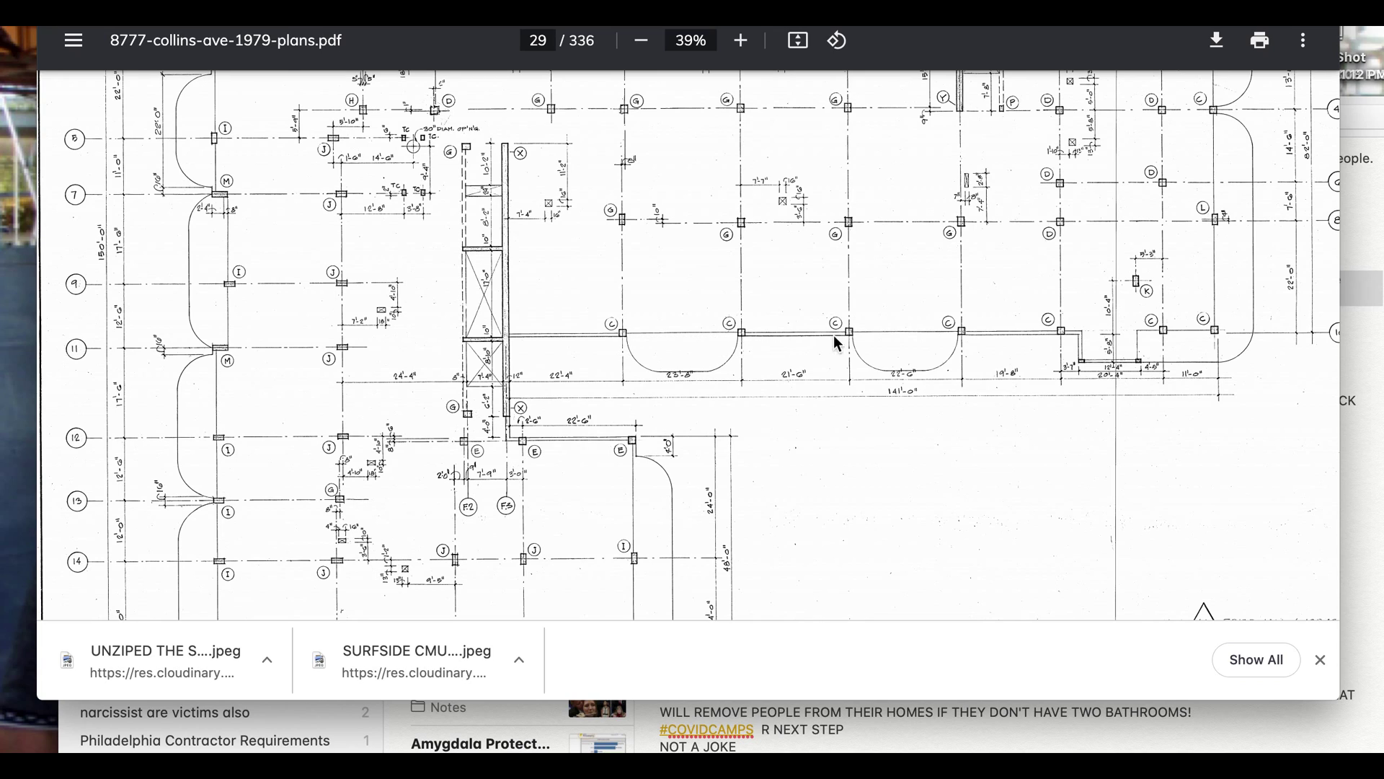
Bring up the Reddit collapse video post, rewind to 0:00, play briefly and pause one second in.
{"action": "key", "text": "ctrl+w"}
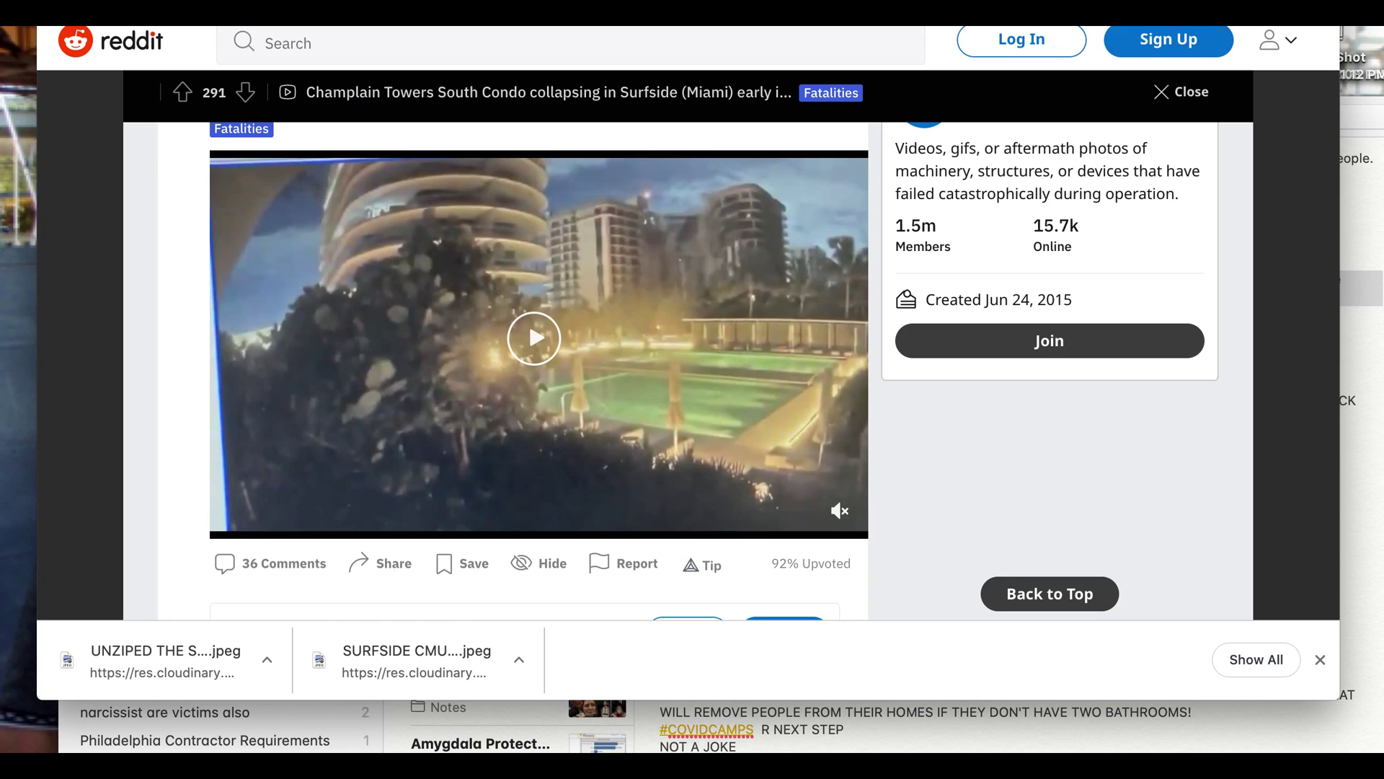
{"action": "left_click", "coordinate": [325, 512]}
{"action": "left_click", "coordinate": [240, 516]}
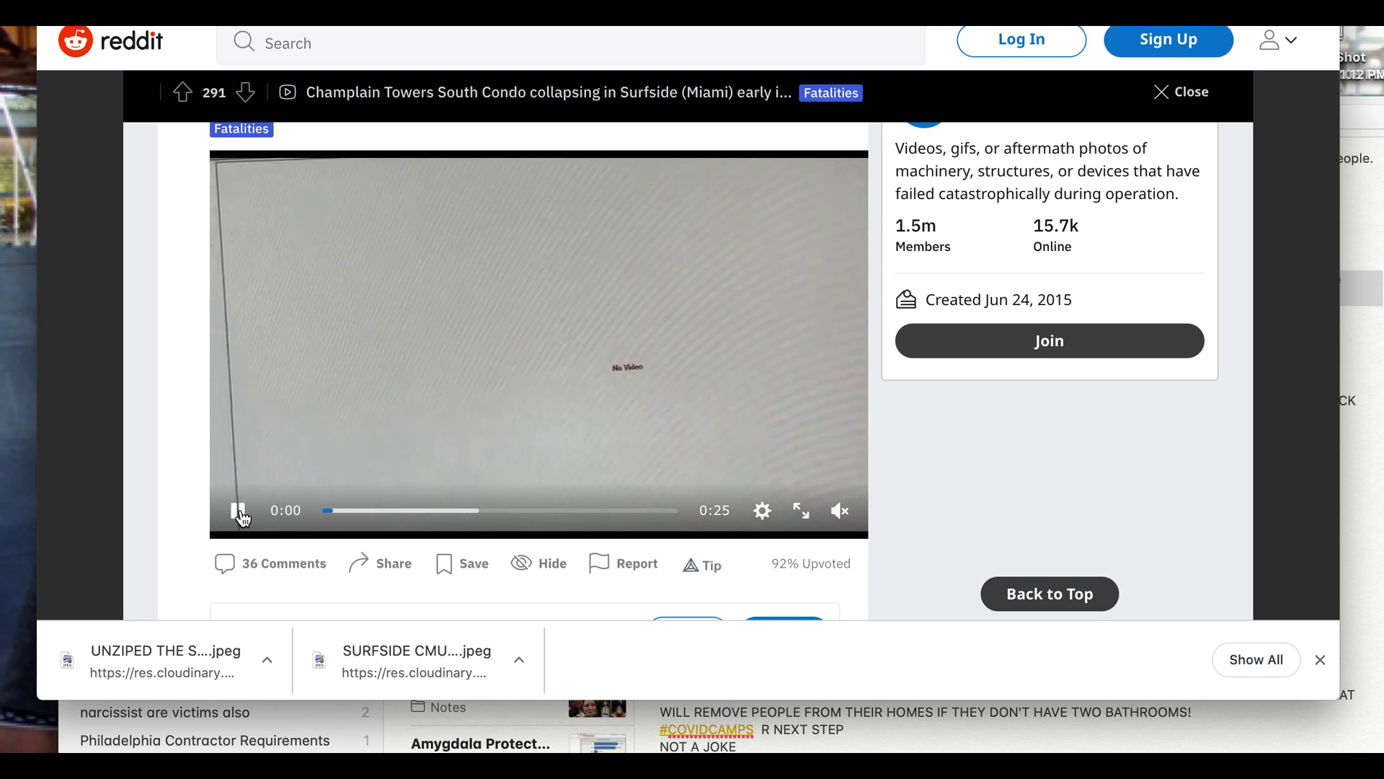
{"action": "left_click", "coordinate": [384, 411]}
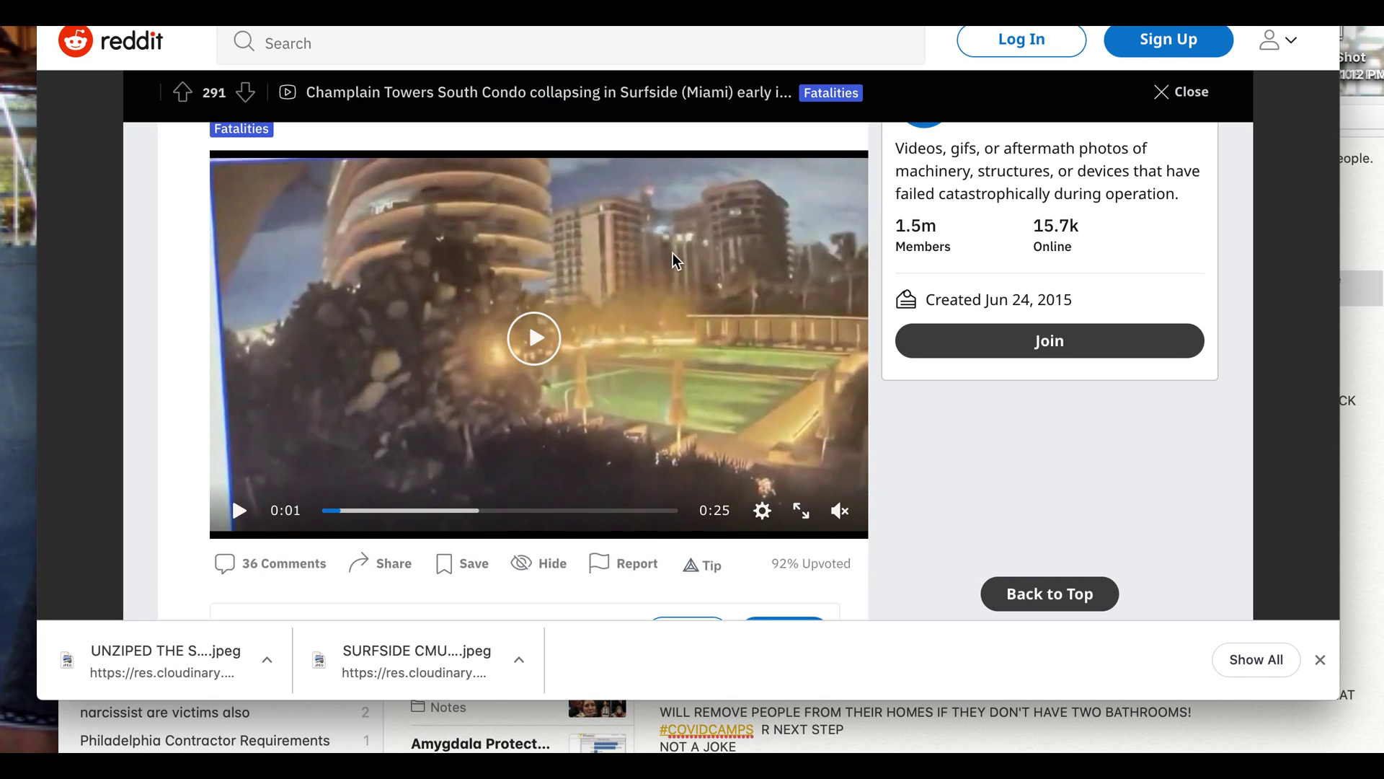